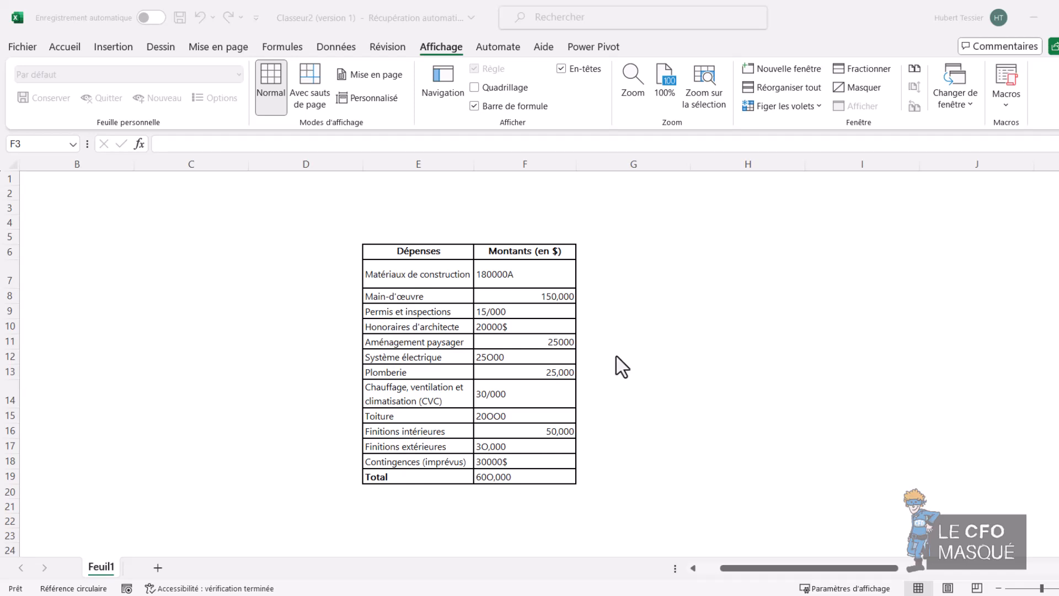
Save the workbook as a macro-enabled Excel file (*.xlsm) named MACROS and return to the expense sheet
{"action": "left_click", "coordinate": [537, 295]}
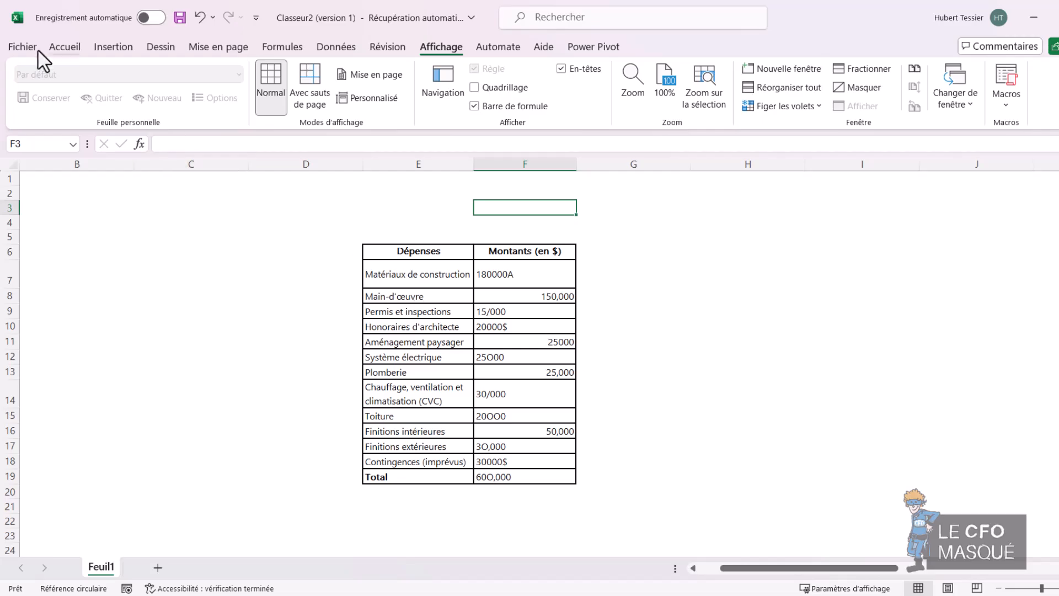
{"action": "left_click", "coordinate": [22, 47]}
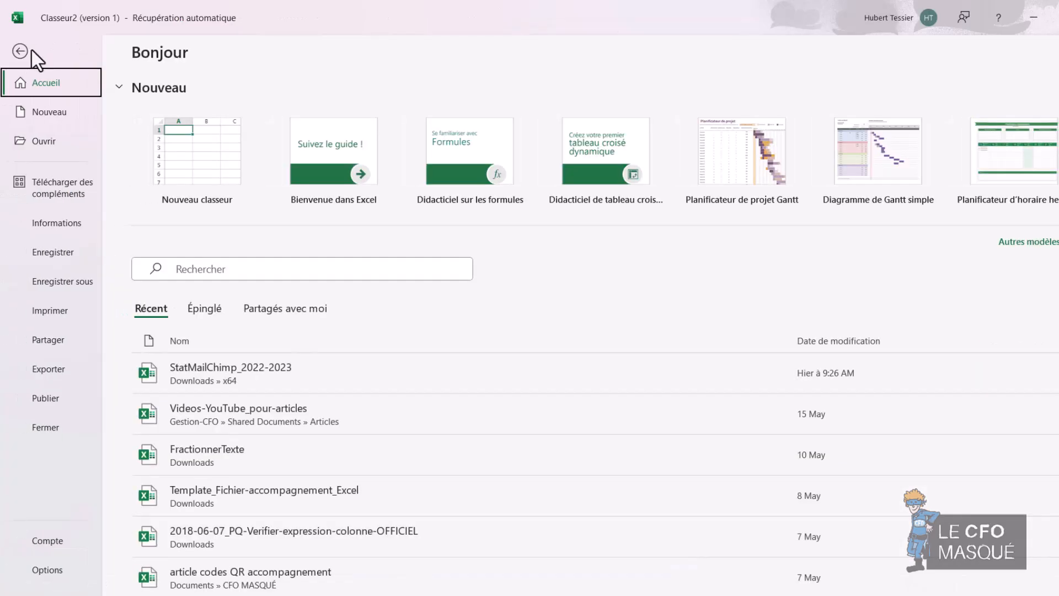
{"action": "left_click", "coordinate": [62, 281]}
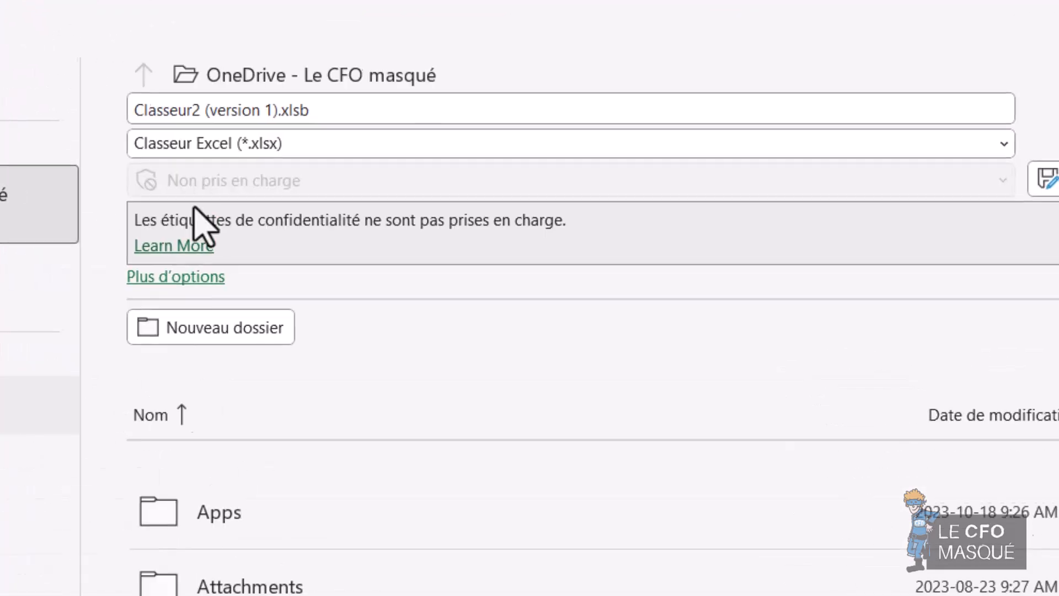
{"action": "left_click", "coordinate": [945, 146]}
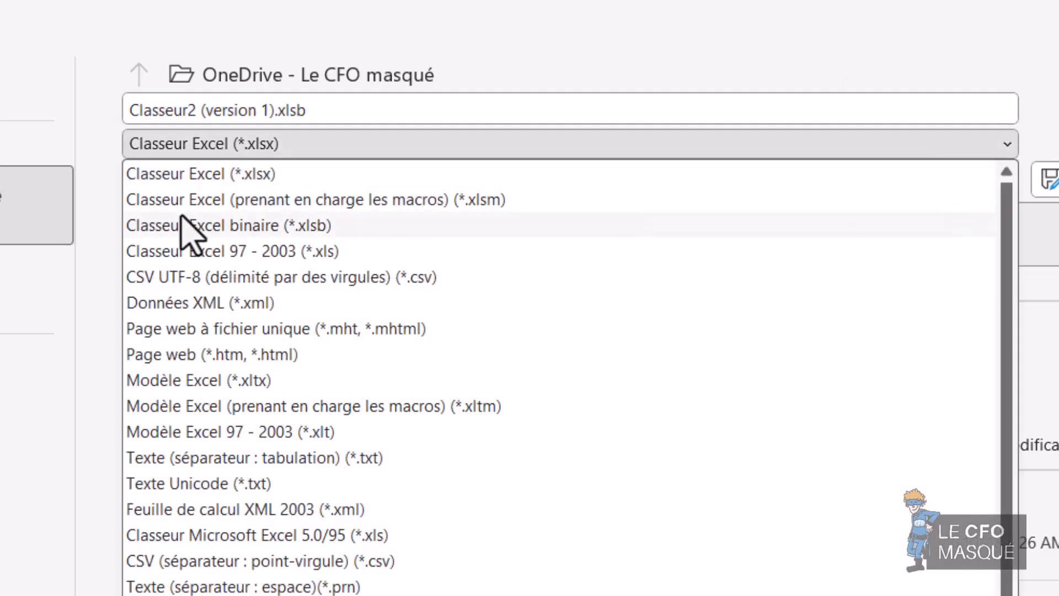
{"action": "left_click", "coordinate": [418, 206]}
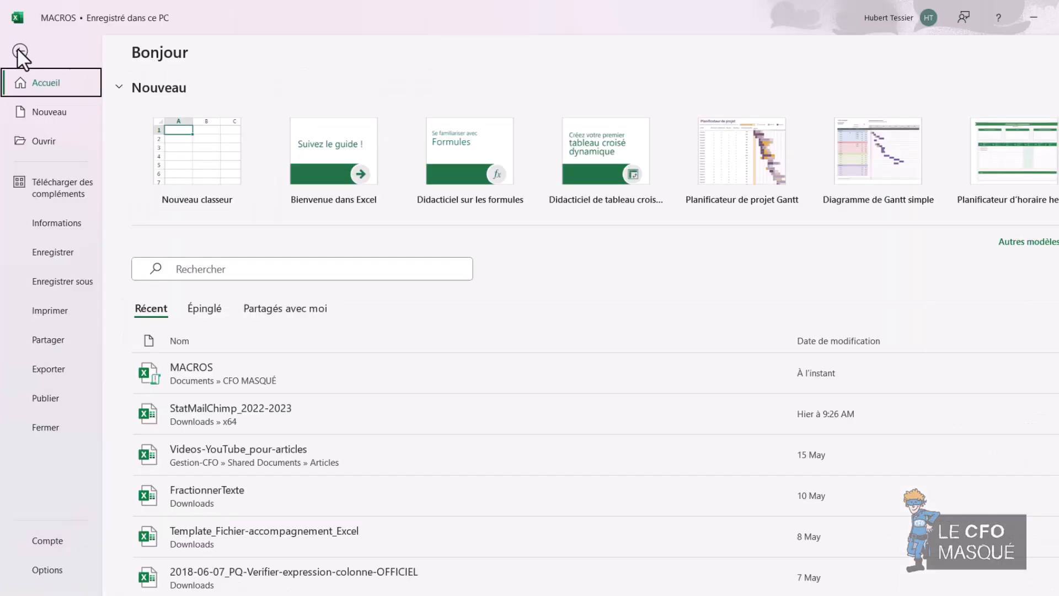
{"action": "left_click", "coordinate": [19, 51]}
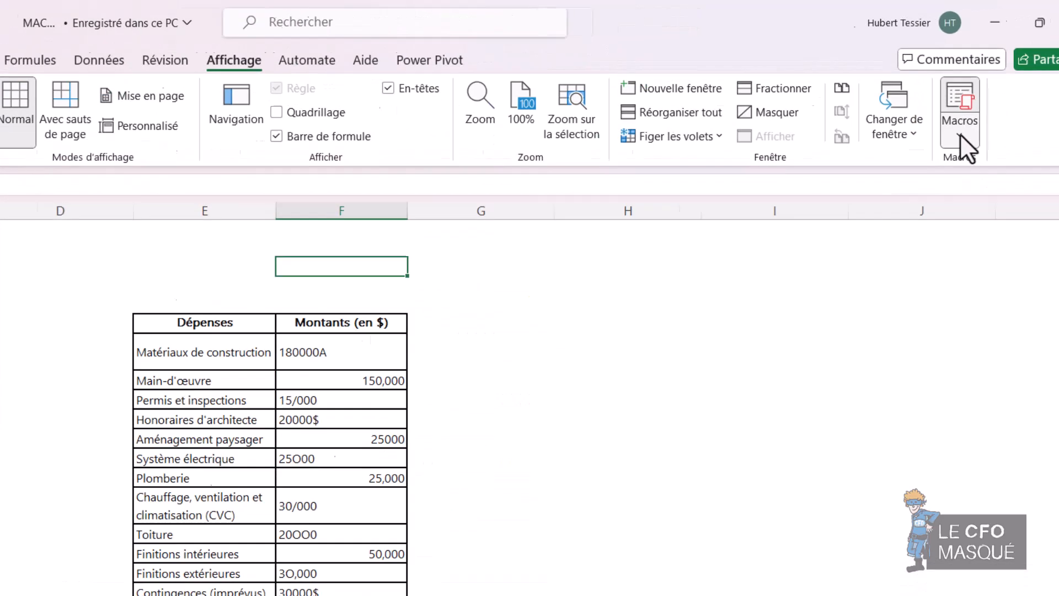
Set up a new macro recording and name the macro MENAGE
{"action": "left_click", "coordinate": [961, 137]}
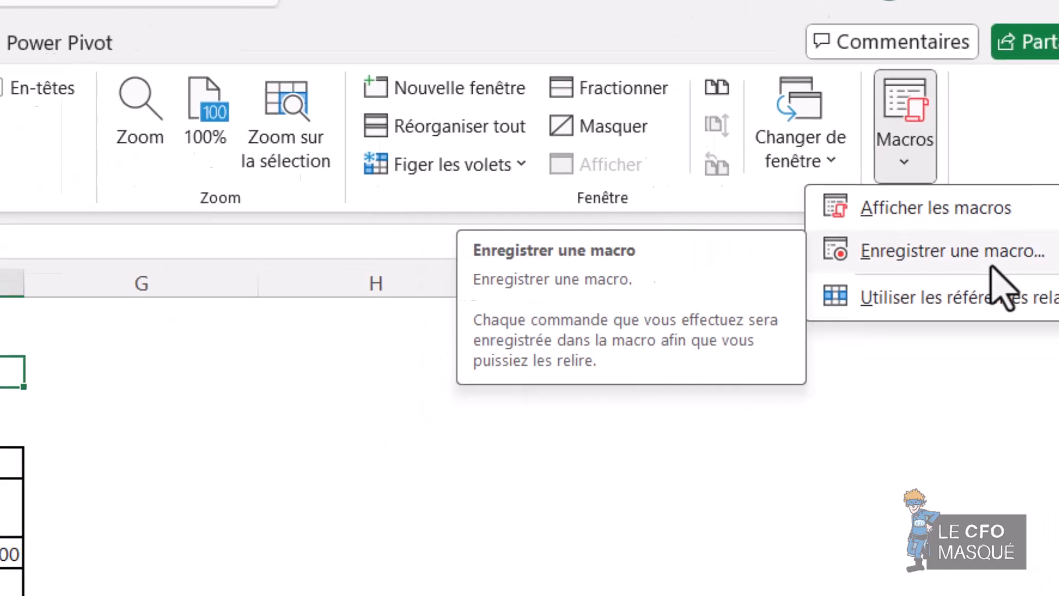
{"action": "left_click", "coordinate": [882, 339]}
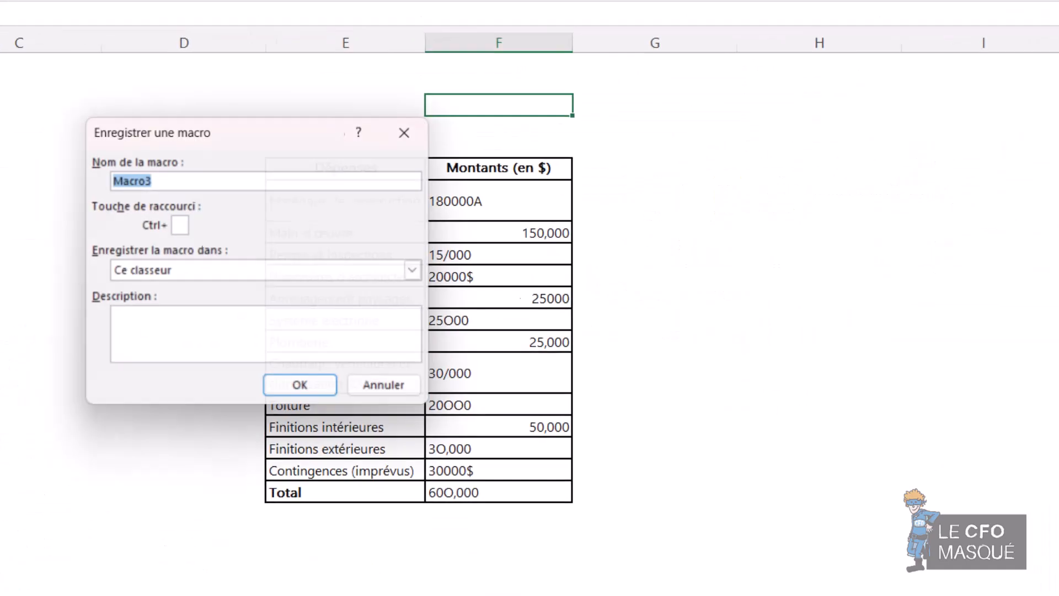
{"action": "left_click_drag", "start_coordinate": [296, 129], "coordinate": [589, 132]}
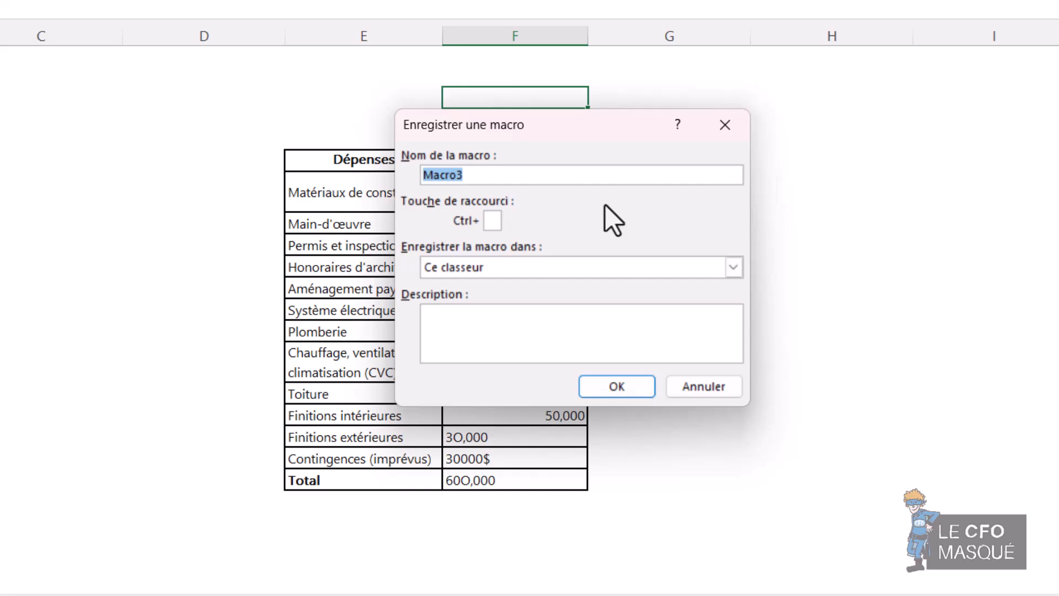
{"action": "left_click", "coordinate": [480, 176]}
{"action": "double_click", "coordinate": [443, 175]}
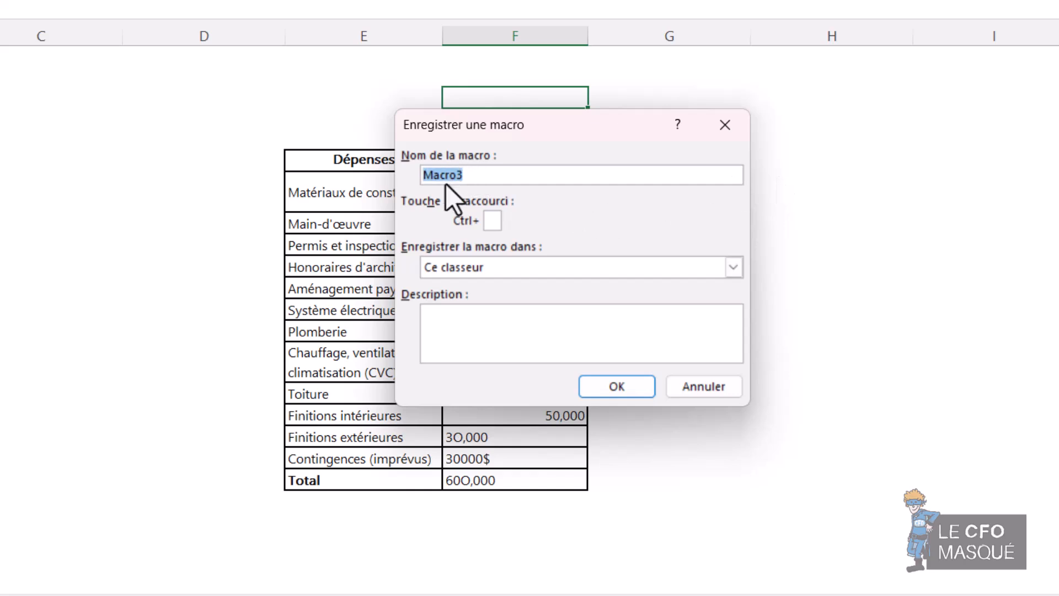
{"action": "key", "text": "BackSpace"}
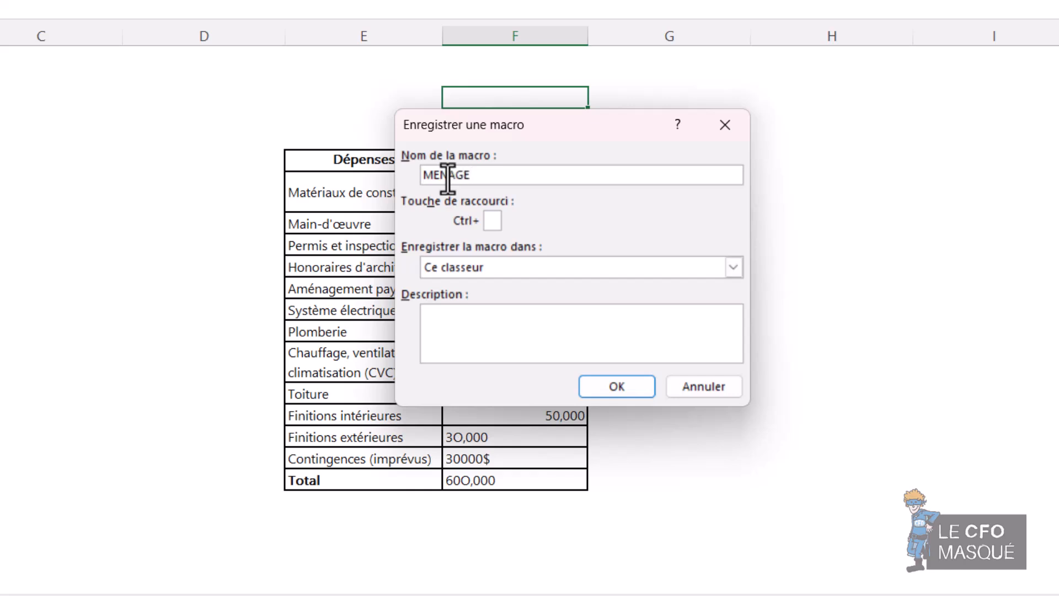
{"action": "type", "text": "MENAGE"}
Assign the shortcut Ctrl+b to the macro, store it in Ce classeur, and start recording
{"action": "left_click", "coordinate": [492, 220]}
{"action": "type", "text": "b"}
{"action": "left_click", "coordinate": [599, 265]}
{"action": "left_click", "coordinate": [466, 312]}
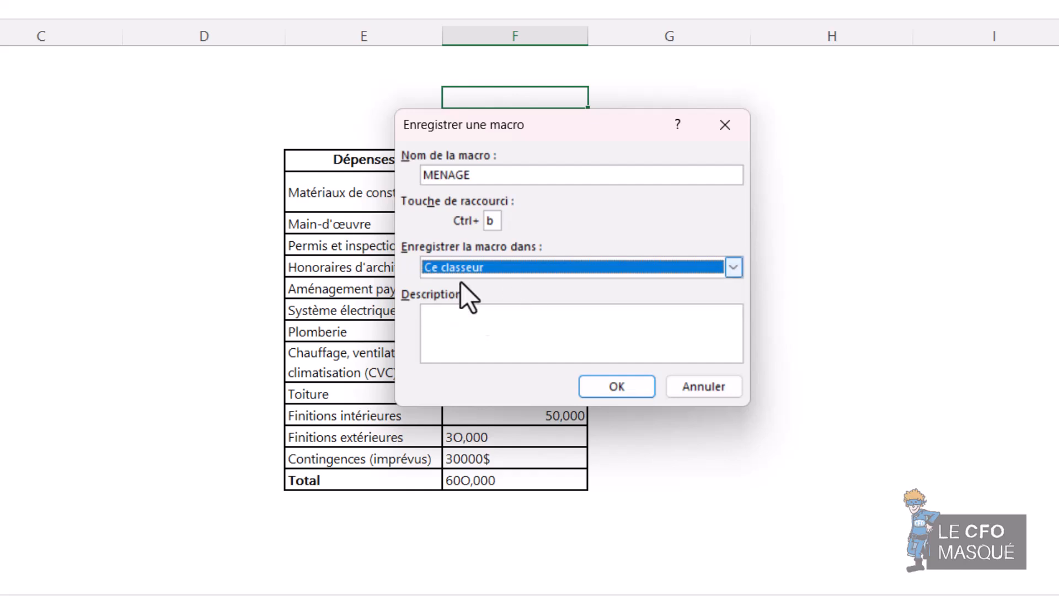
{"action": "left_click", "coordinate": [557, 326]}
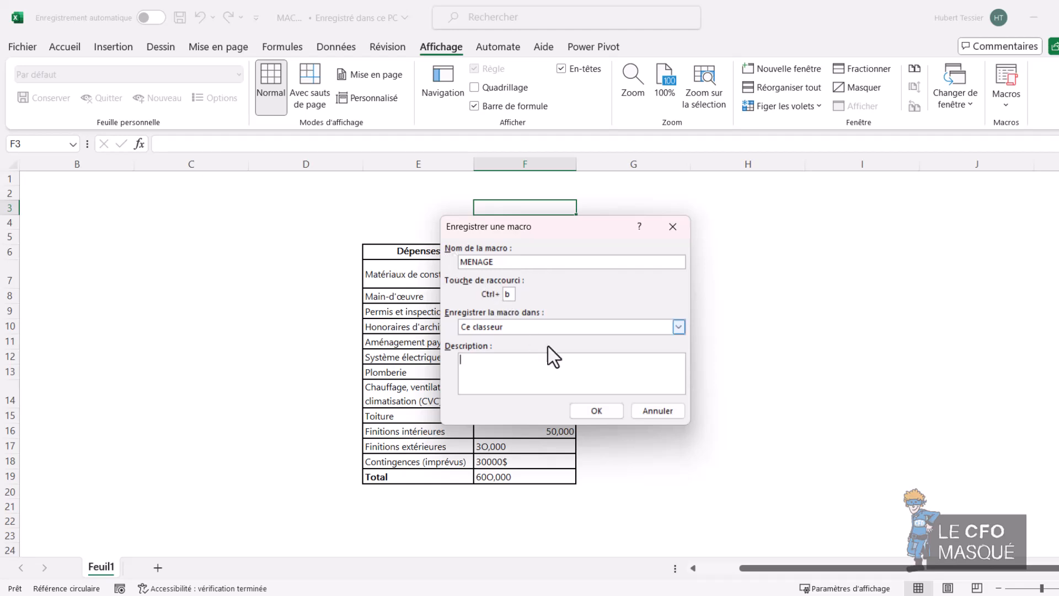
{"action": "left_click", "coordinate": [601, 412]}
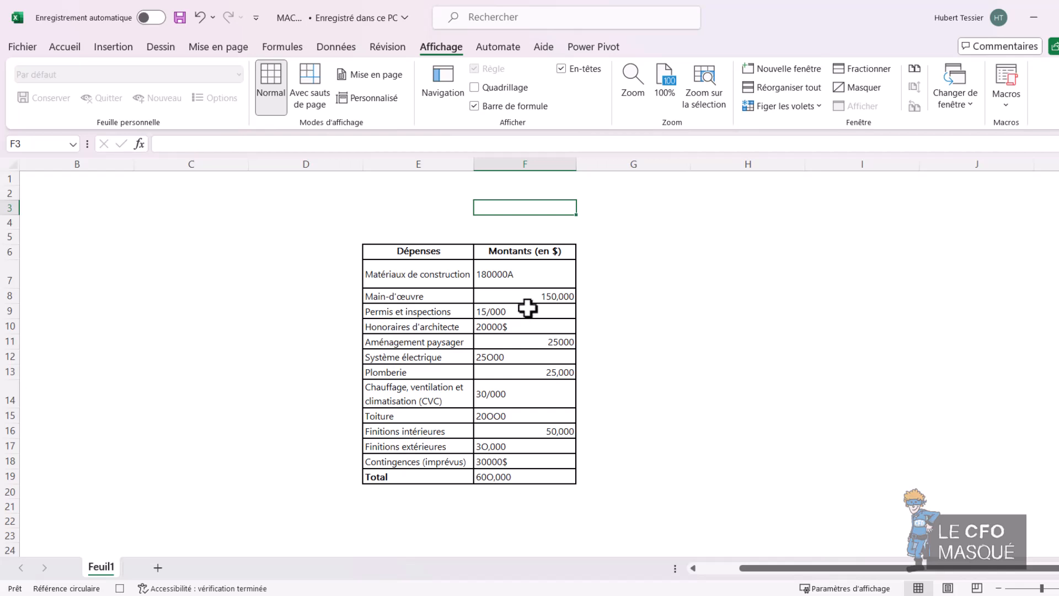
Replace every $ in the amounts F7:F19 with nothing
{"action": "left_click", "coordinate": [527, 279]}
{"action": "mouse_move", "coordinate": [528, 289]}
{"action": "left_mouse_down"}
{"action": "mouse_move", "coordinate": [552, 371]}
{"action": "mouse_move", "coordinate": [561, 476]}
{"action": "left_mouse_up"}
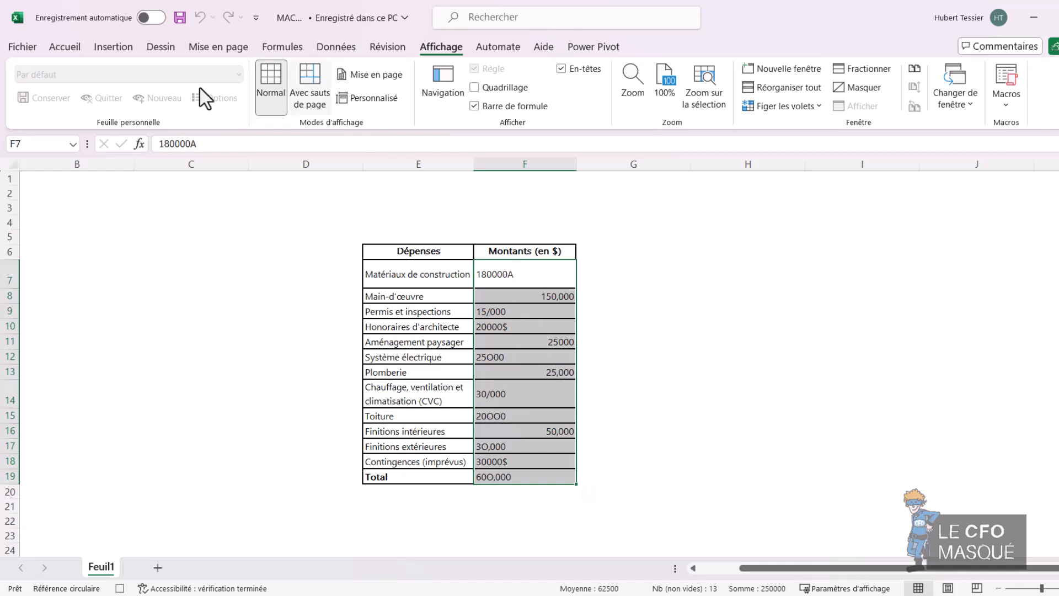
{"action": "left_click", "coordinate": [67, 52]}
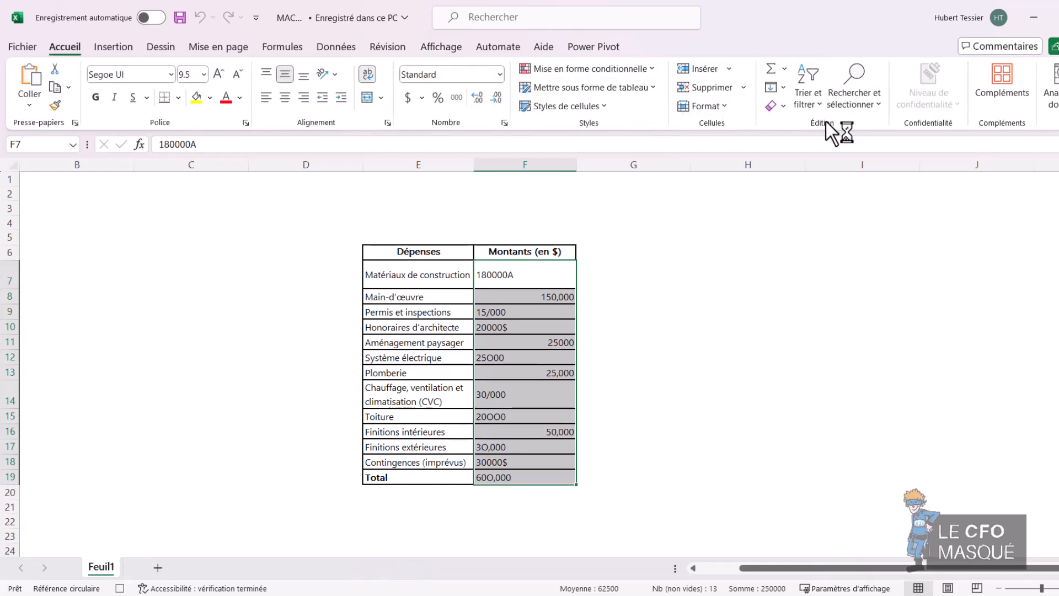
{"action": "left_click", "coordinate": [861, 104]}
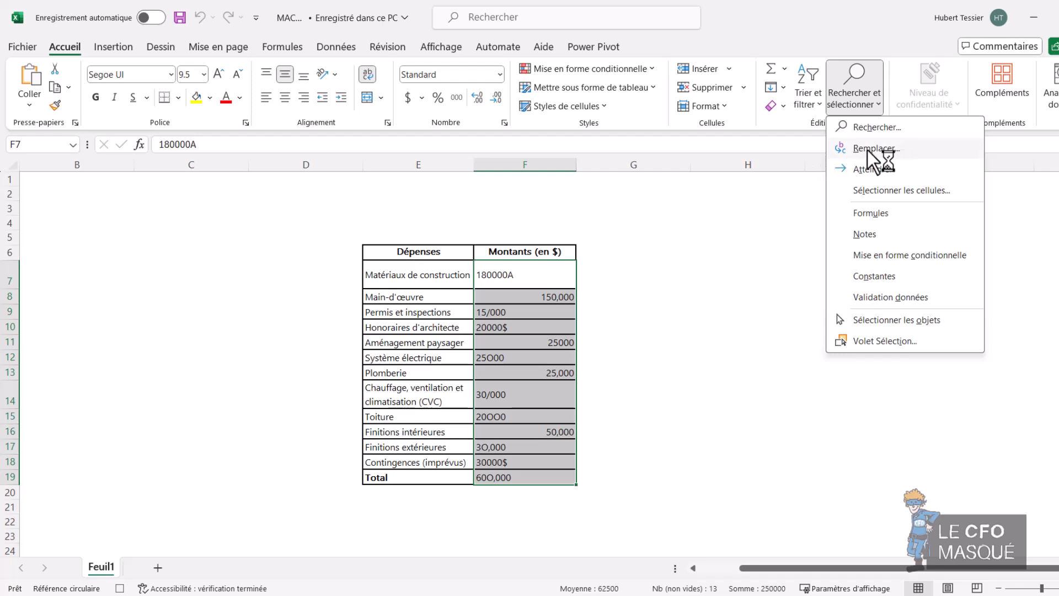
{"action": "left_click", "coordinate": [931, 147]}
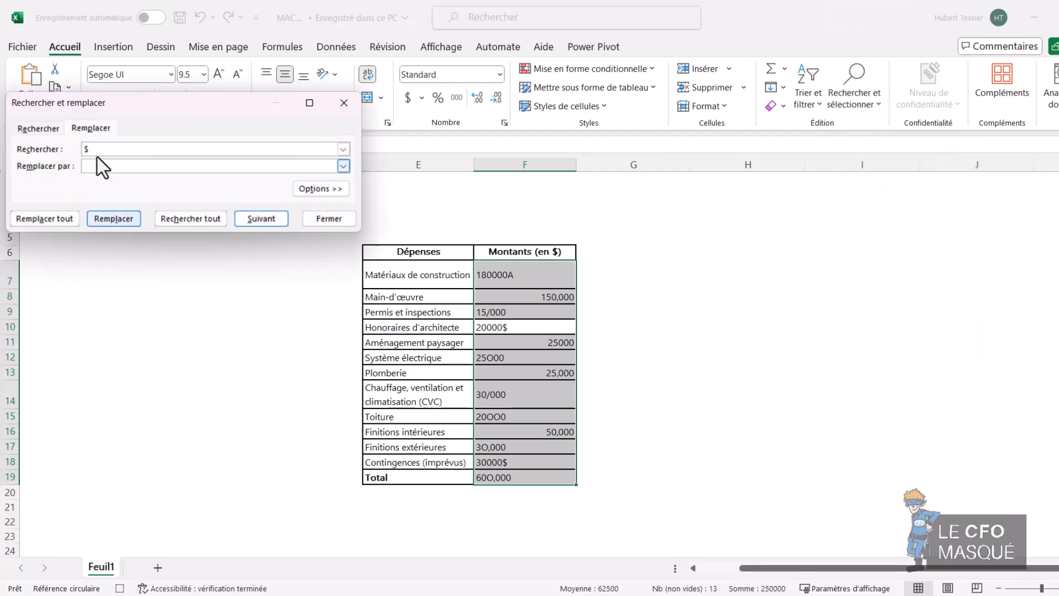
{"action": "left_click", "coordinate": [54, 217]}
{"action": "left_click", "coordinate": [564, 345]}
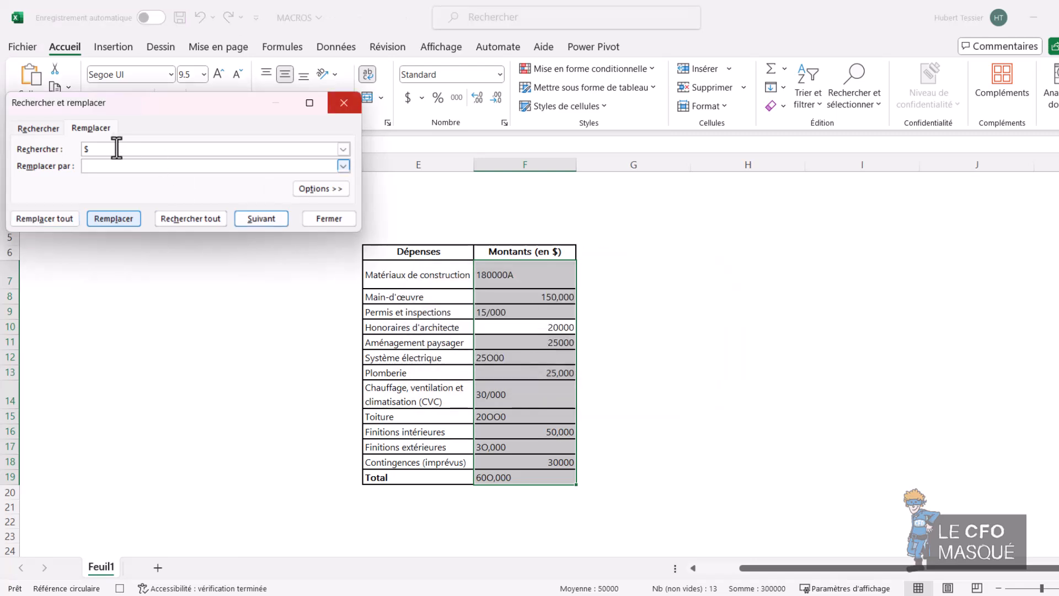
Remove all commas and slashes from the selected amounts using Replace All with an empty replacement
{"action": "left_click", "coordinate": [61, 218]}
{"action": "key", "text": "Return"}
Replace every letter O in the selected amounts with the digit 0
{"action": "left_click", "coordinate": [113, 166]}
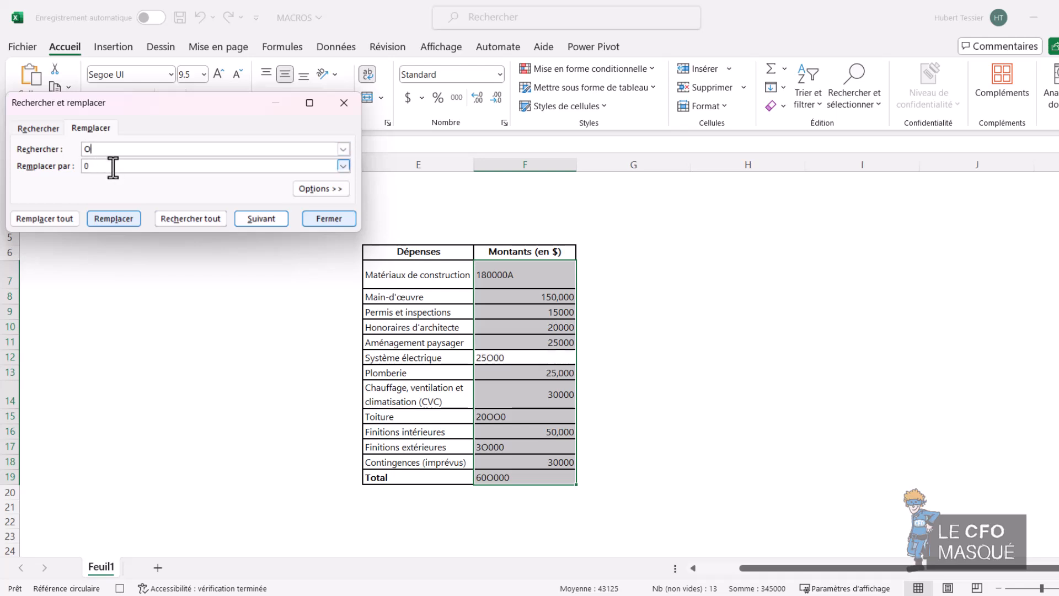
{"action": "left_click", "coordinate": [39, 217]}
{"action": "key", "text": "Return"}
Replace every letter A in the selected amounts with nothing and close the find-and-replace dialog
{"action": "left_click", "coordinate": [104, 149]}
{"action": "key", "text": "BackSpace"}
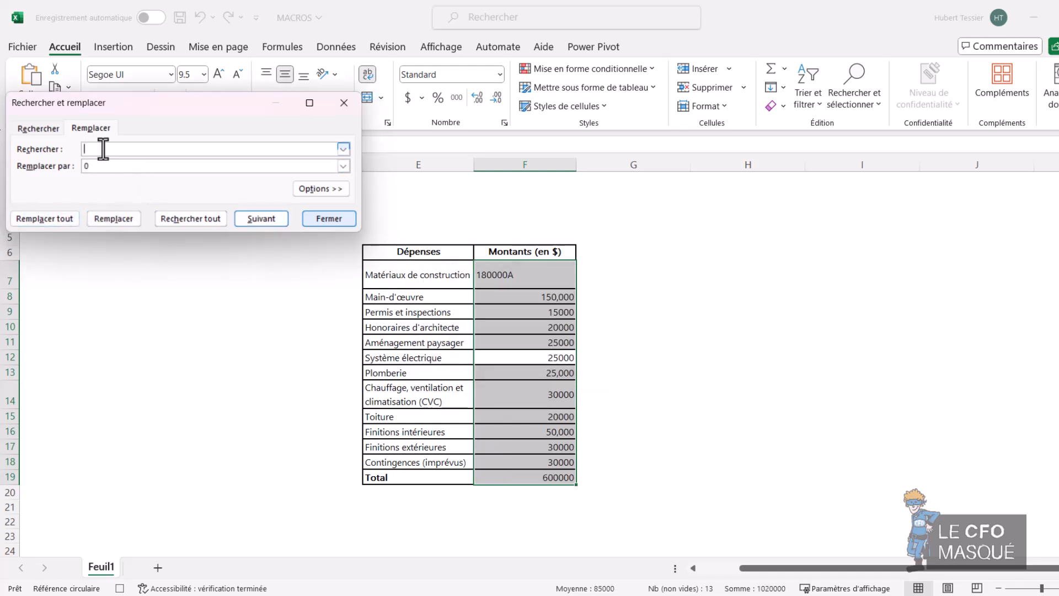
{"action": "type", "text": "A"}
{"action": "left_click", "coordinate": [95, 166]}
{"action": "left_click", "coordinate": [48, 219]}
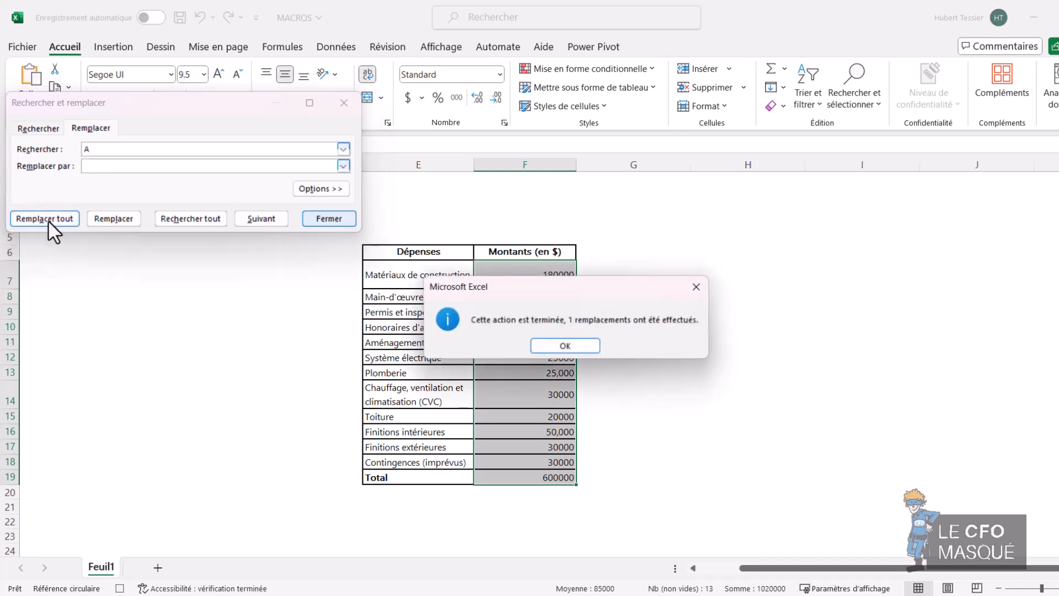
{"action": "left_click", "coordinate": [565, 346]}
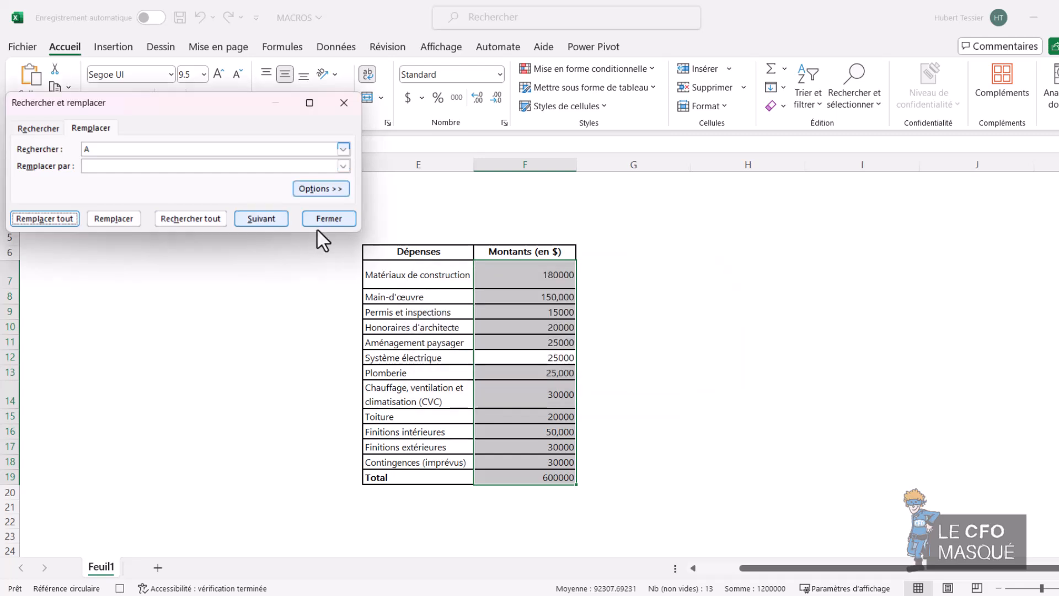
{"action": "left_click", "coordinate": [327, 217]}
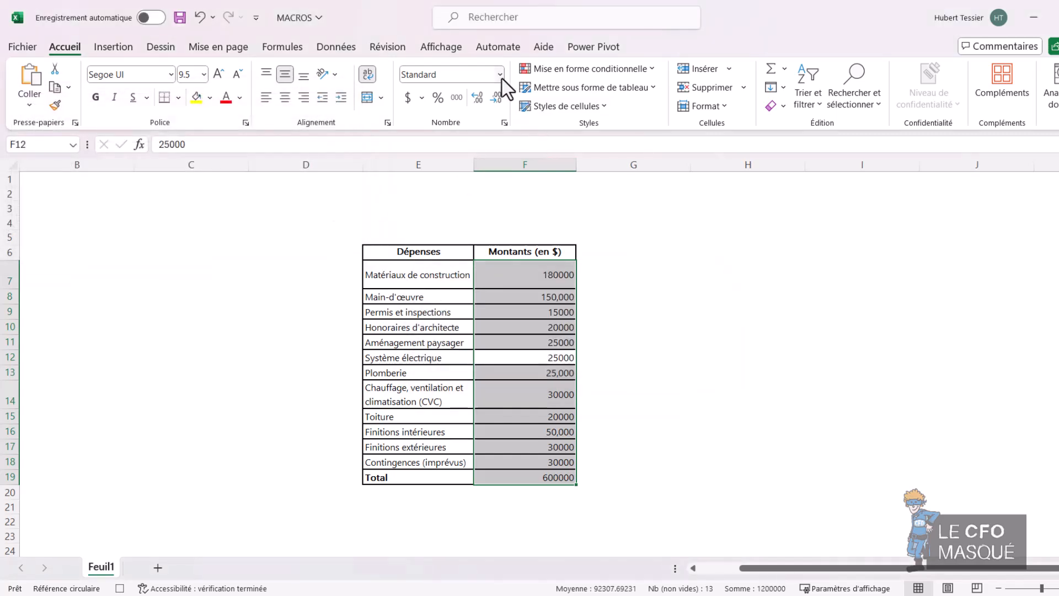
Apply the Monétaire number format to the amounts and reselect F7:F19
{"action": "left_click", "coordinate": [500, 75]}
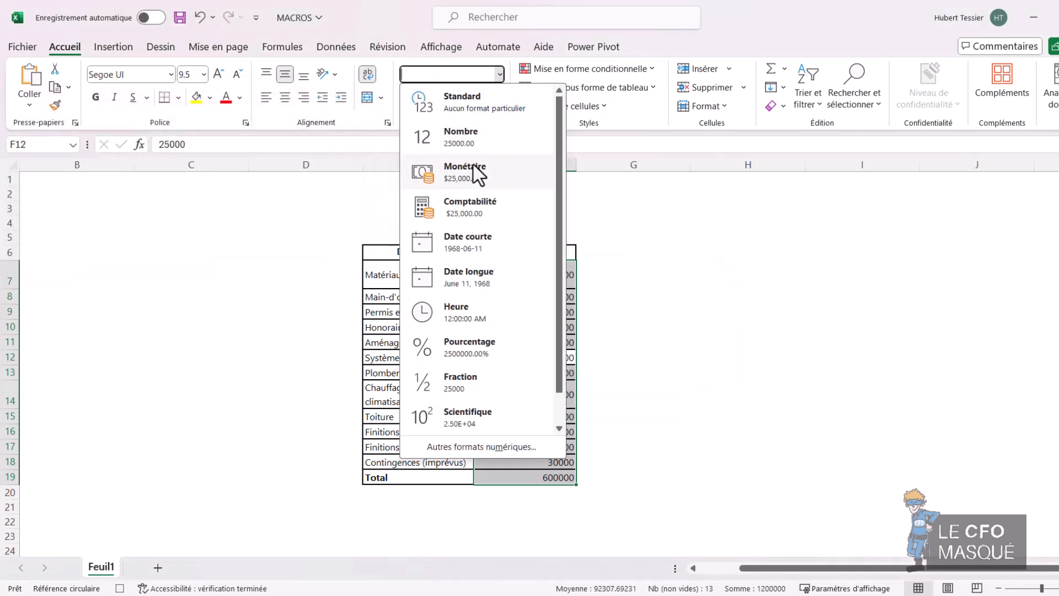
{"action": "left_click", "coordinate": [507, 177]}
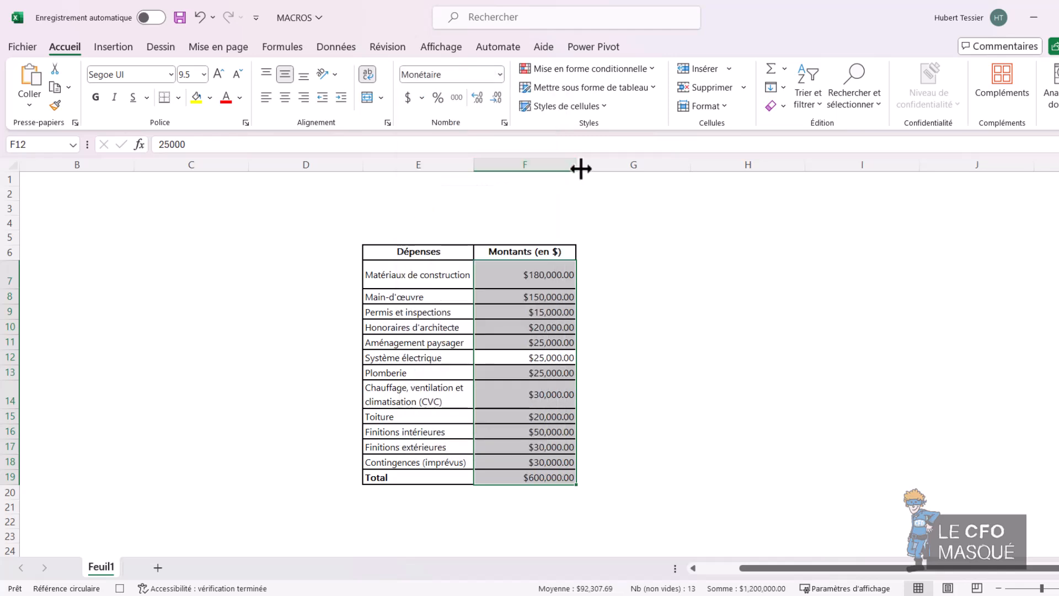
{"action": "key", "text": "Right"}
{"action": "left_click_drag", "start_coordinate": [489, 275], "coordinate": [530, 476]}
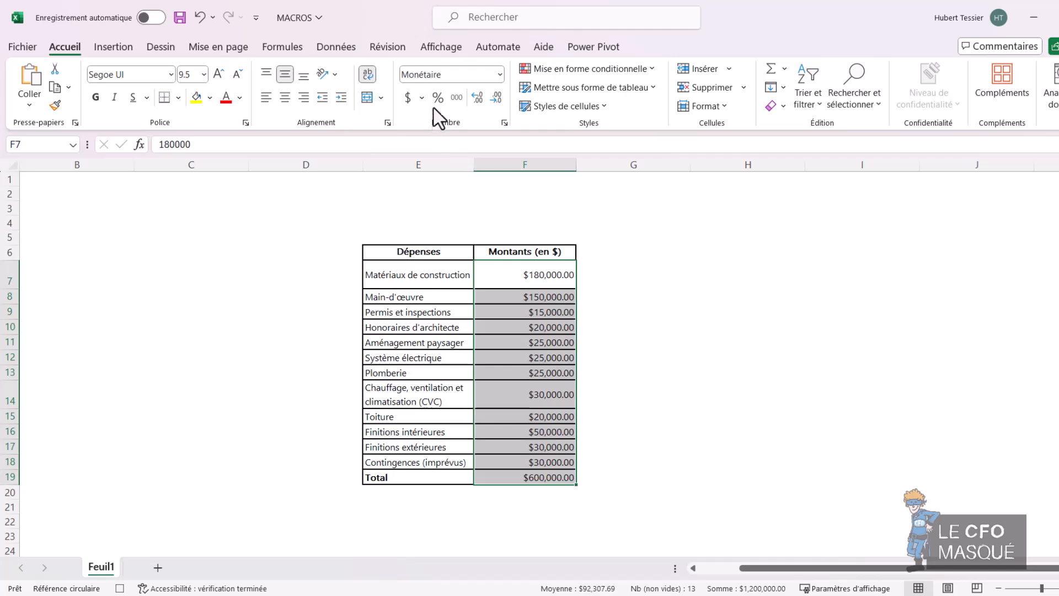
Stop the macro recording and select cell F3 above the table
{"action": "left_click", "coordinate": [441, 48]}
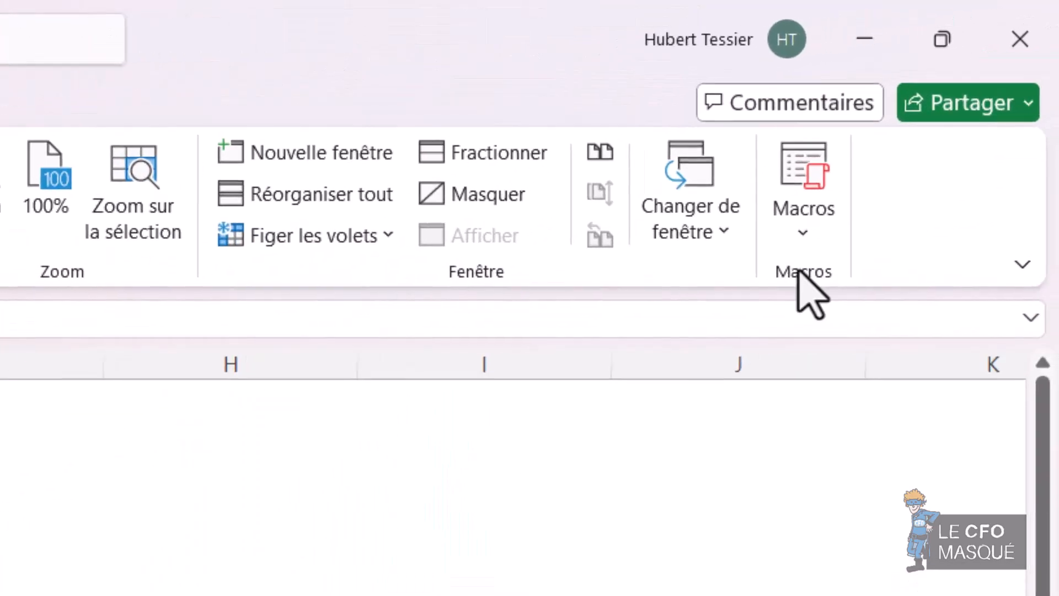
{"action": "left_click", "coordinate": [892, 187]}
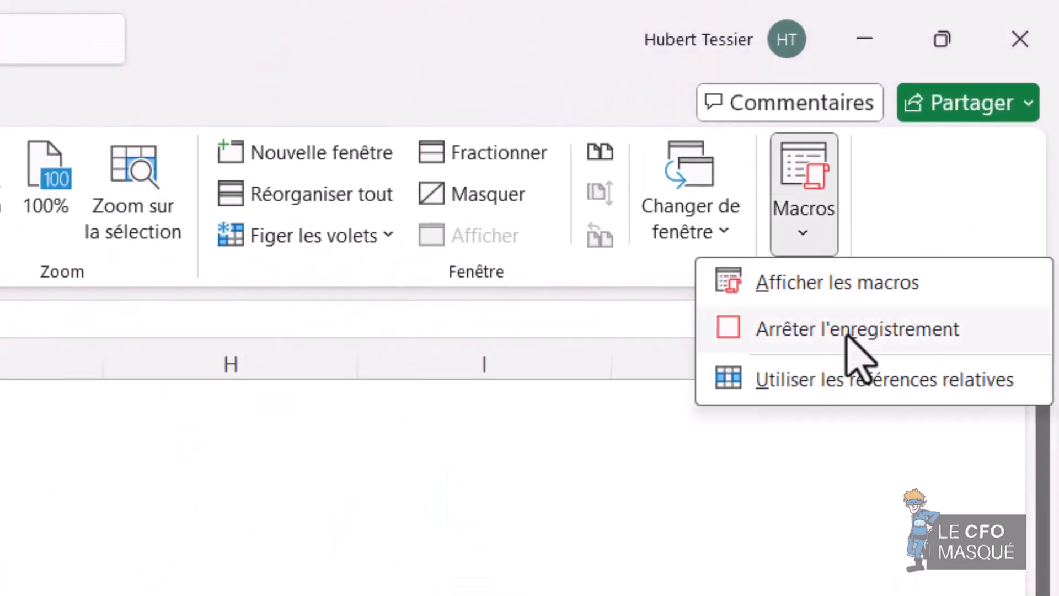
{"action": "left_click", "coordinate": [877, 341]}
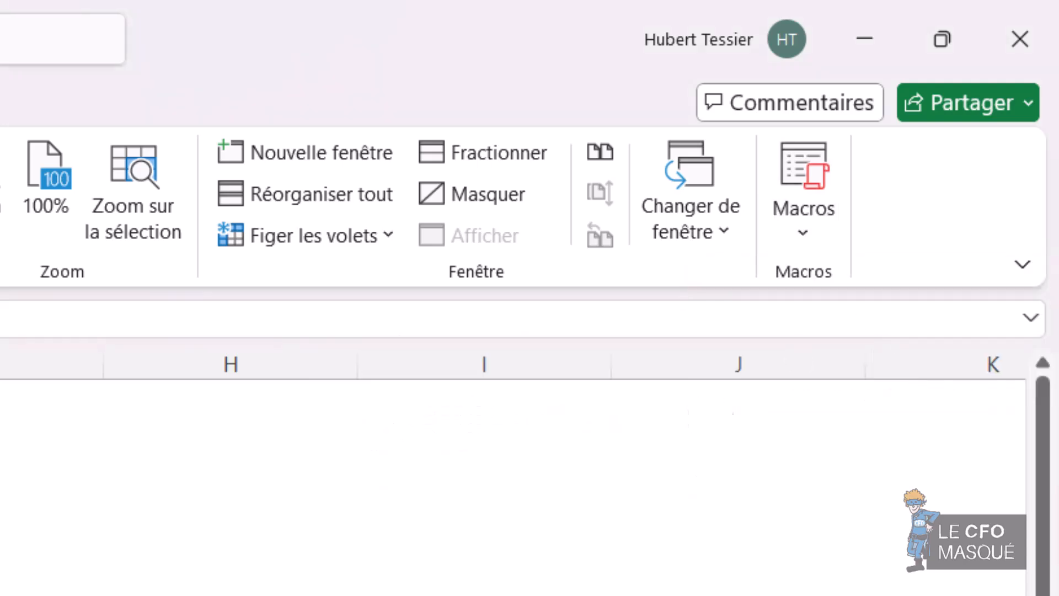
{"action": "left_click", "coordinate": [522, 209]}
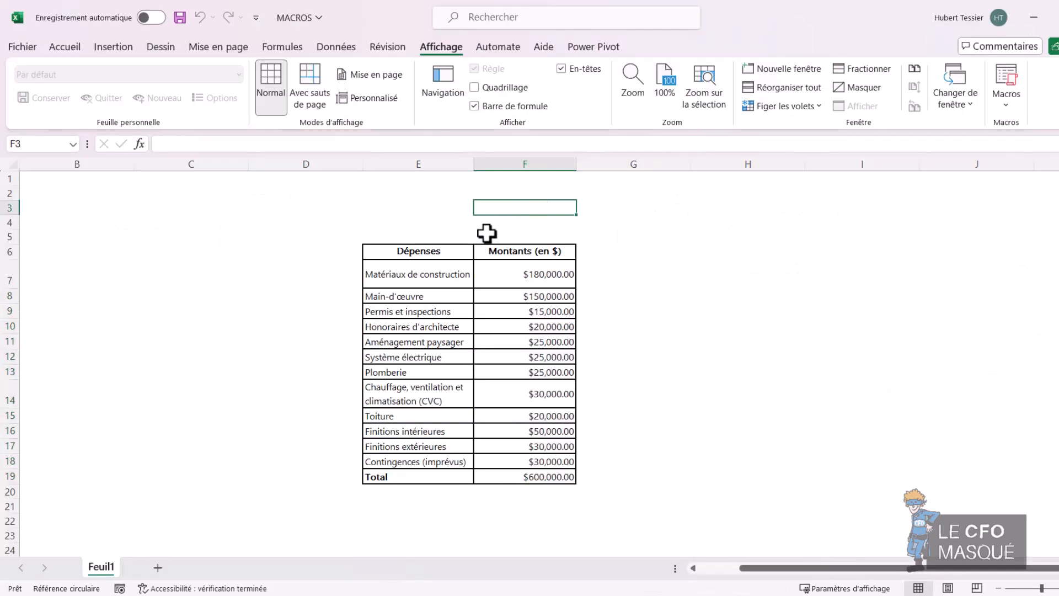
Open the recorded MENAGE macro's code in the Visual Basic editor in step-by-step mode
{"action": "left_click", "coordinate": [1006, 99]}
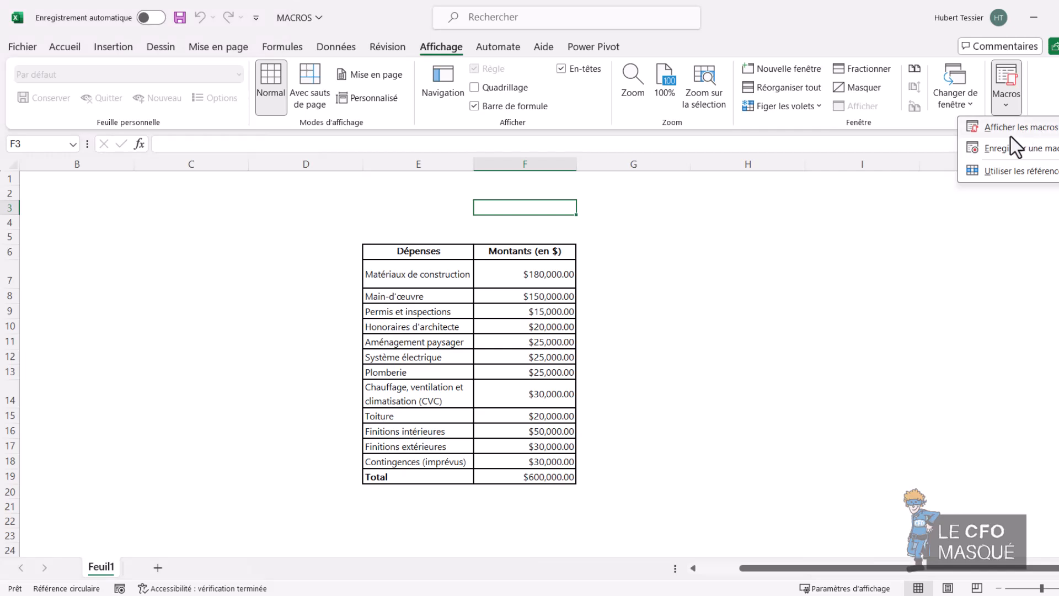
{"action": "left_click", "coordinate": [1021, 127]}
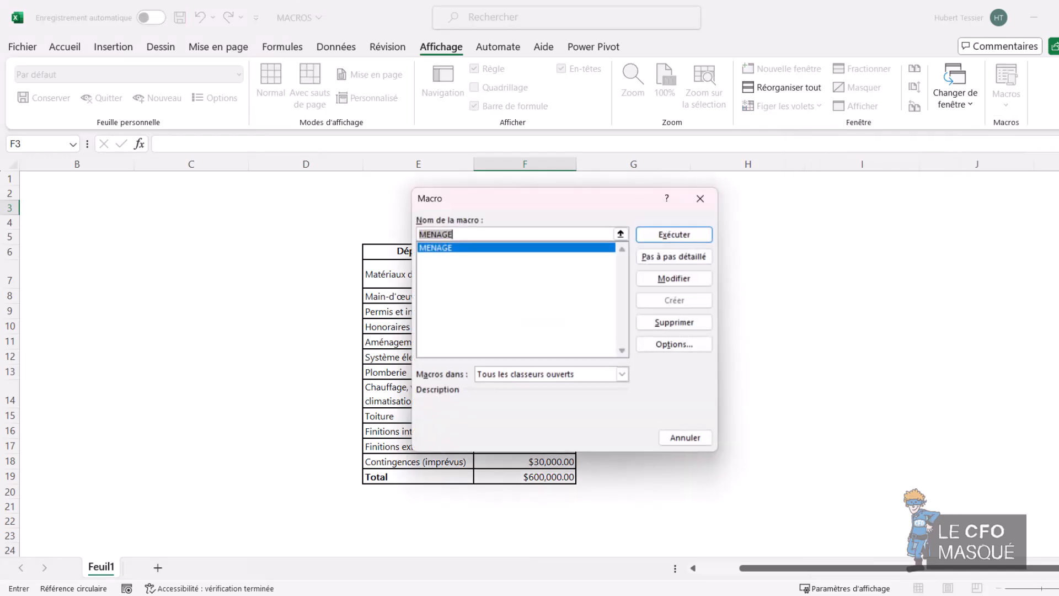
{"action": "left_click", "coordinate": [462, 253]}
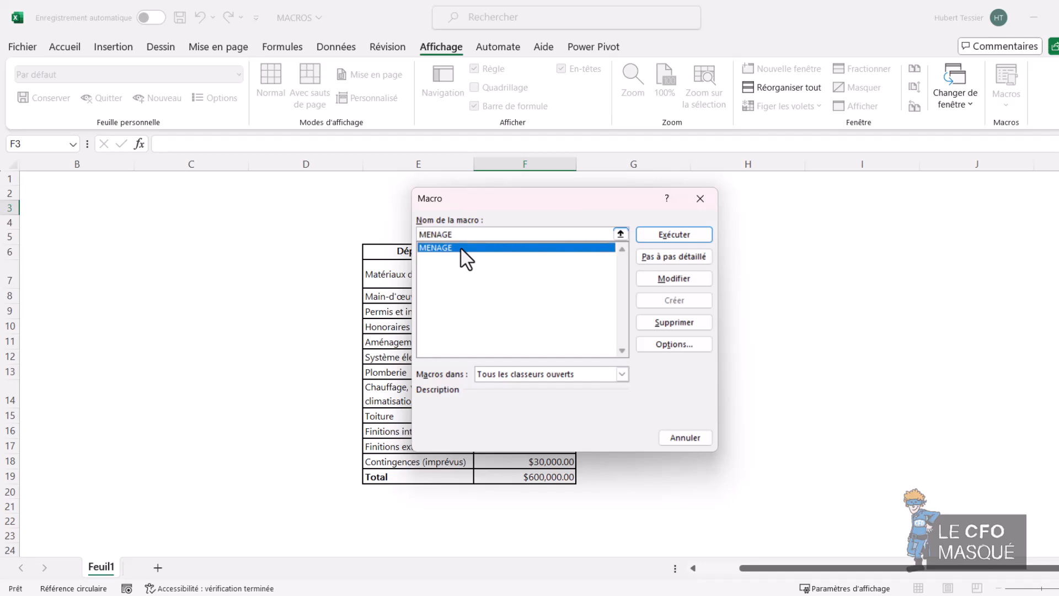
{"action": "left_click", "coordinate": [667, 258]}
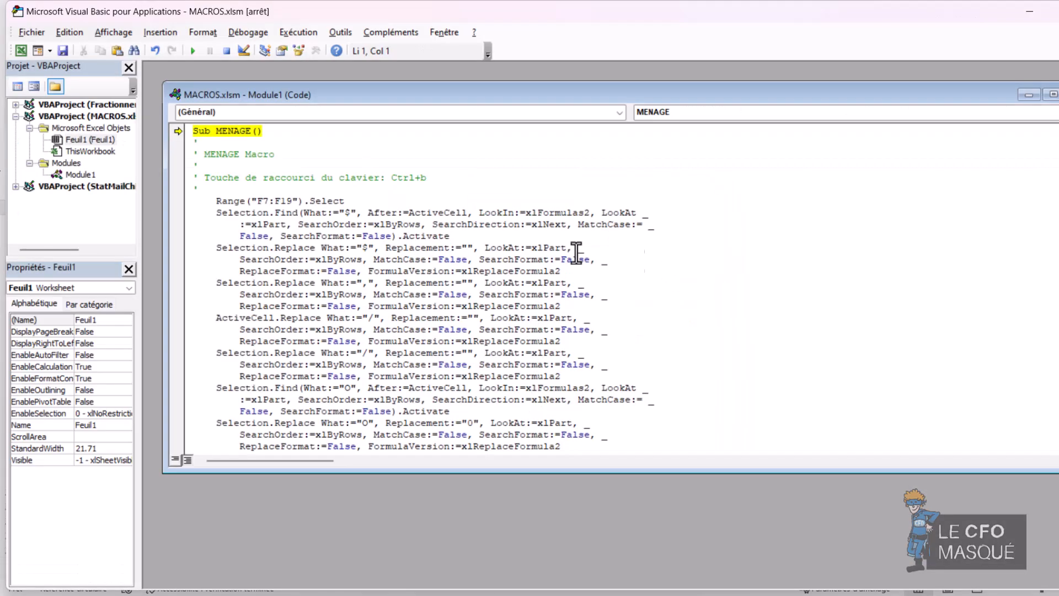
Return to the worksheet and paste the original uncleaned expense table over E6:F19
{"action": "scroll", "coordinate": [471, 246], "scroll_direction": "down", "scroll_amount": 3}
{"action": "scroll", "coordinate": [451, 259], "scroll_direction": "up", "scroll_amount": 2}
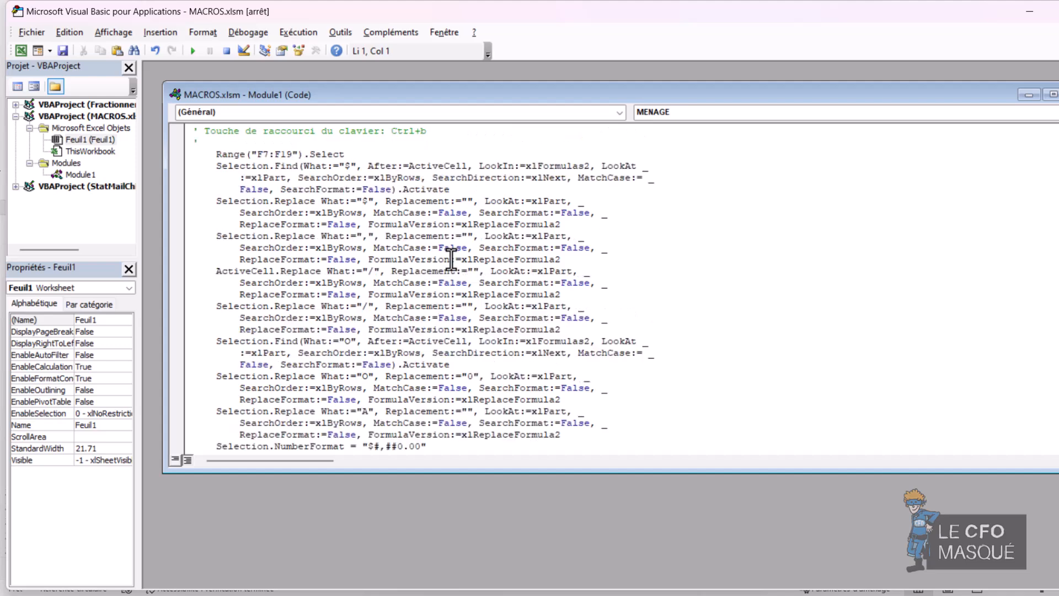
{"action": "left_click_drag", "start_coordinate": [418, 251], "coordinate": [541, 480]}
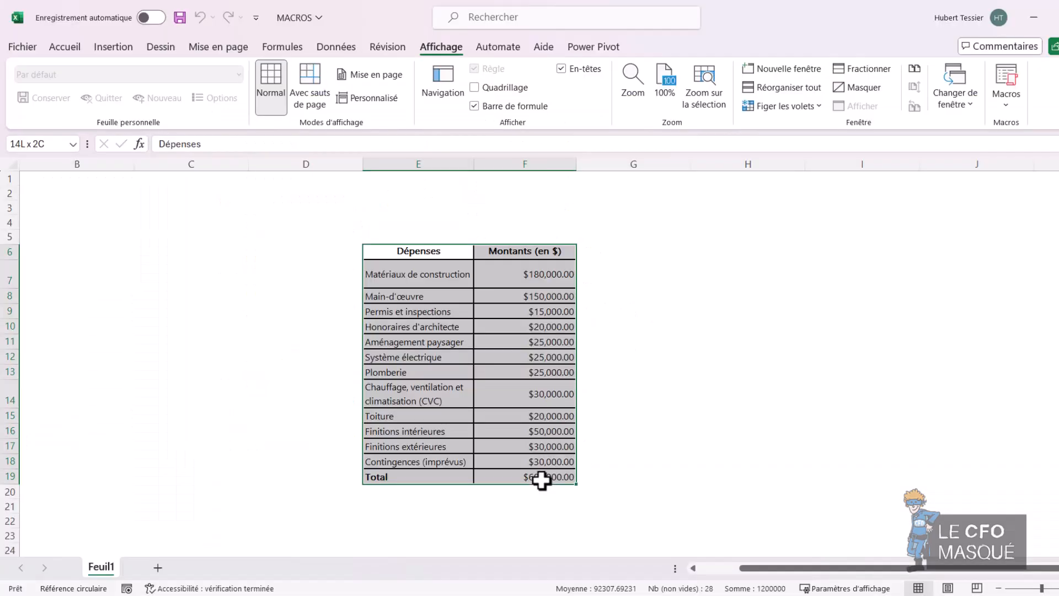
{"action": "type", "text": "Dépenses\tMontants (en $) Matériaux de construction\t180000A Main-d'œuvre\t150,000 Permis et inspections\t15/000 Honoraires d'architecte\t20000$ Aménagement paysager\t25000 Système électrique\t25O00 Plomberie\t25,000 Chauffage, ventilation et climatisation (CVC)\t30/000 Toiture\t20OO0 Finitions intérieures\t50,000 Finitions extérieures\t3O,000 Contingences (imprévus)\t30000$ Total\t60O,000"}
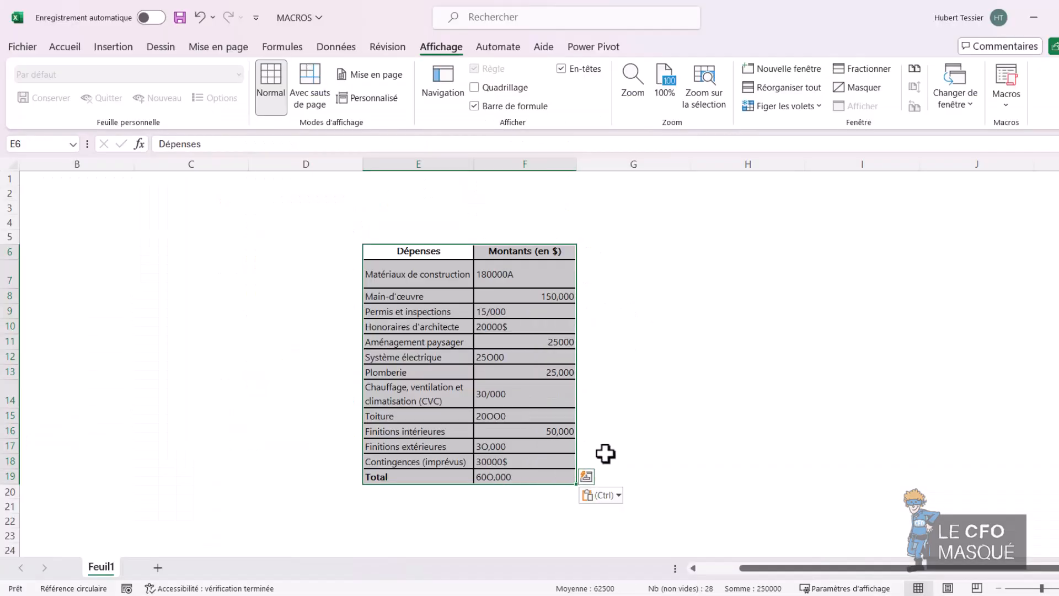
{"action": "left_click", "coordinate": [649, 329]}
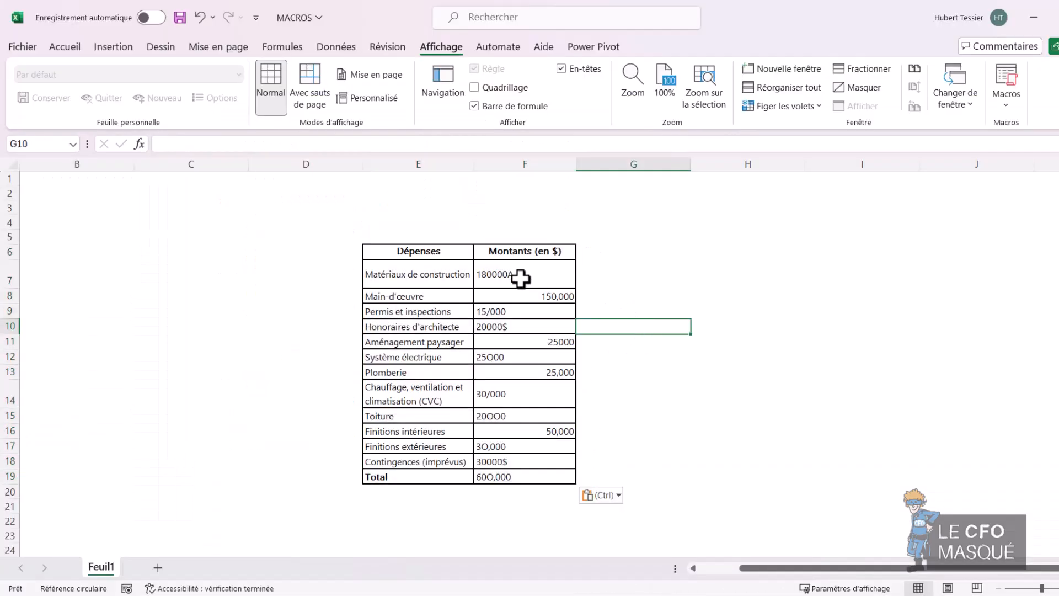
Run the MENAGE macro from the list of macros on the uncleaned expense table
{"action": "left_click", "coordinate": [1006, 91]}
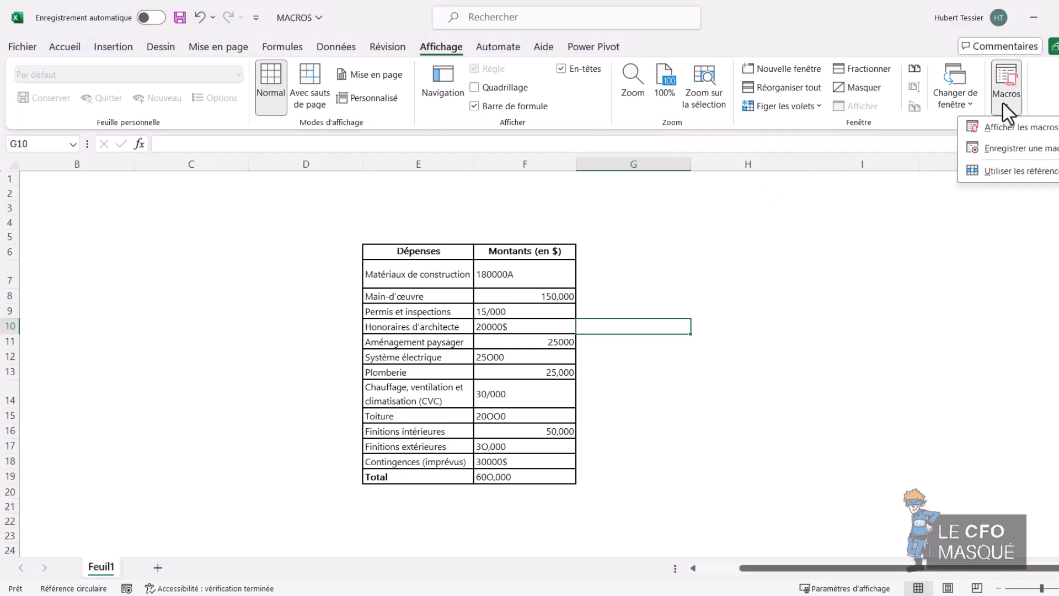
{"action": "left_click", "coordinate": [1019, 127]}
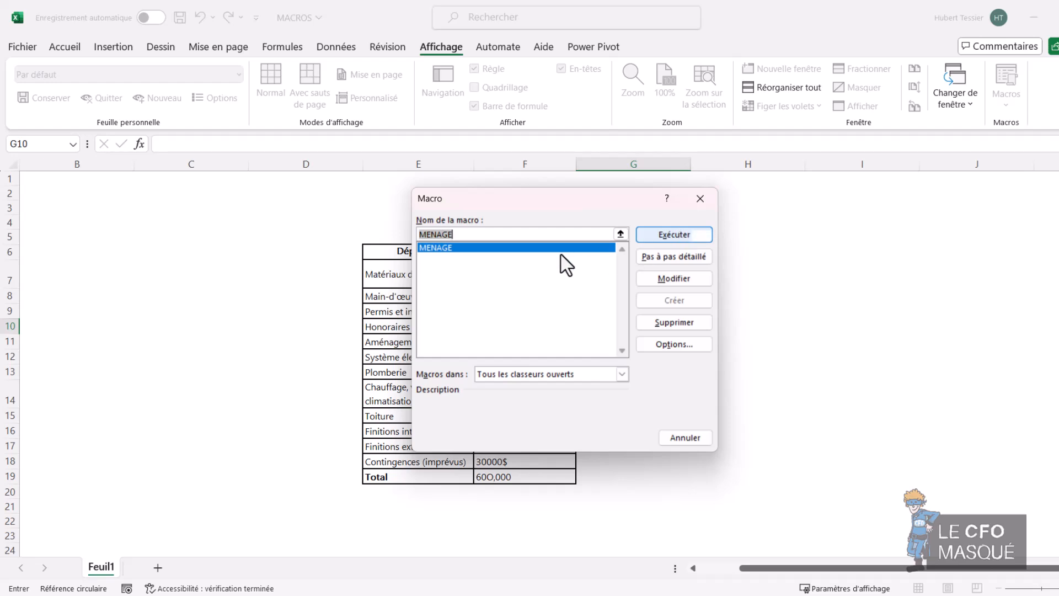
{"action": "left_click", "coordinate": [656, 235]}
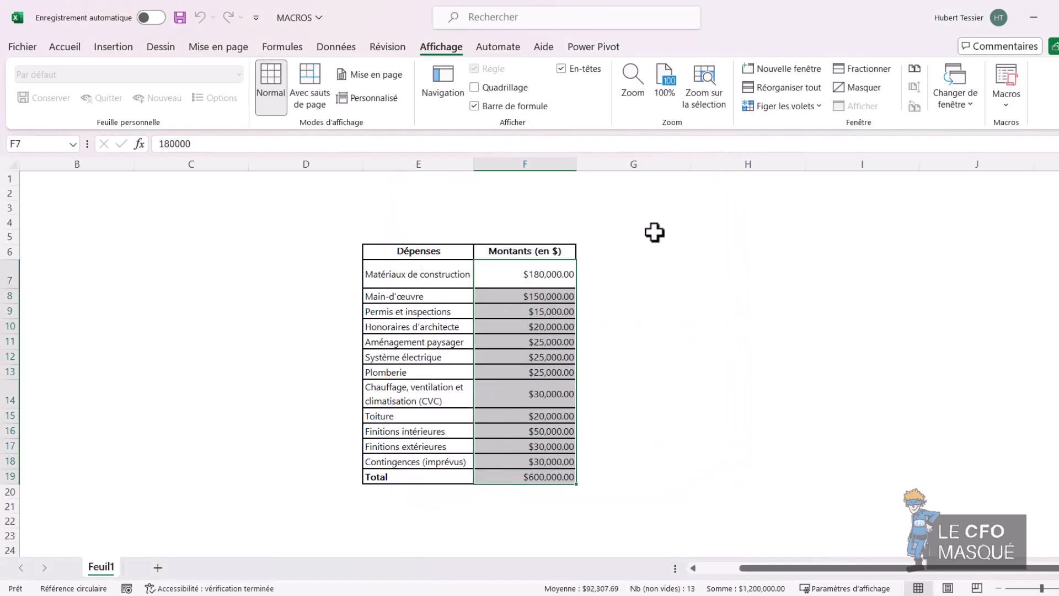
Paste the uncleaned expense data back over the formatted table, starting at cell E6
{"action": "left_click", "coordinate": [431, 252]}
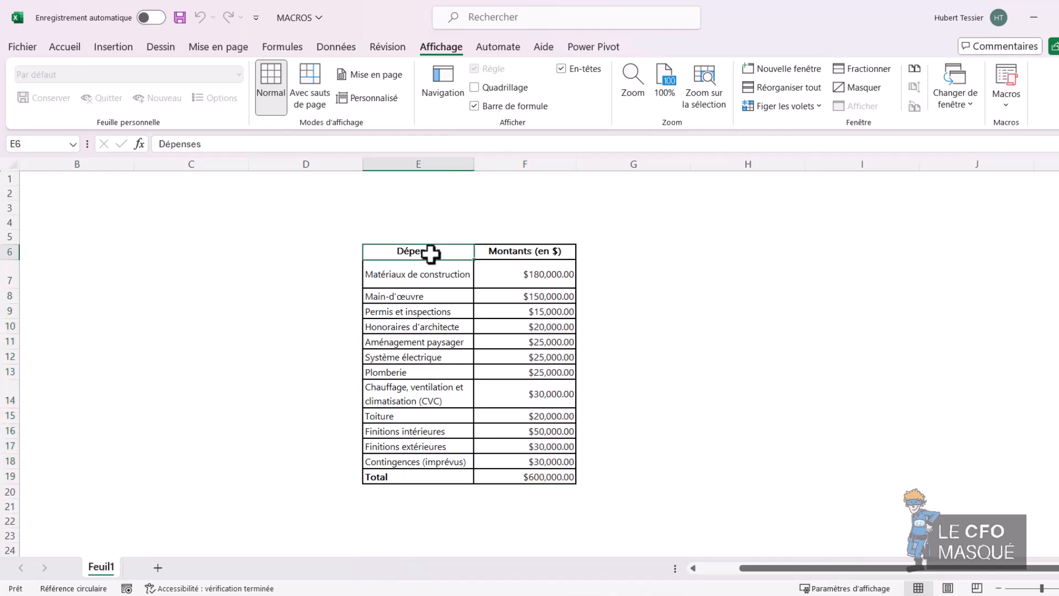
{"action": "type", "text": "Dépenses\tMontants (en $) Matériaux de construction\t180000A Main-d'œuvre\t150,000 Permis et inspections\t15/000 Honoraires d'architecte\t20000$ Aménagement paysager\t25000 Système électrique\t25O00 Plomberie\t25,000 Chauffage, ventilation et climatisation (CVC)\t30/000 Toiture\t20O00 Finitions intérieures\t50,000 Finitions extérieures\t3O,000 Contingences (imprévus)\t30000$ Total\t60O,000"}
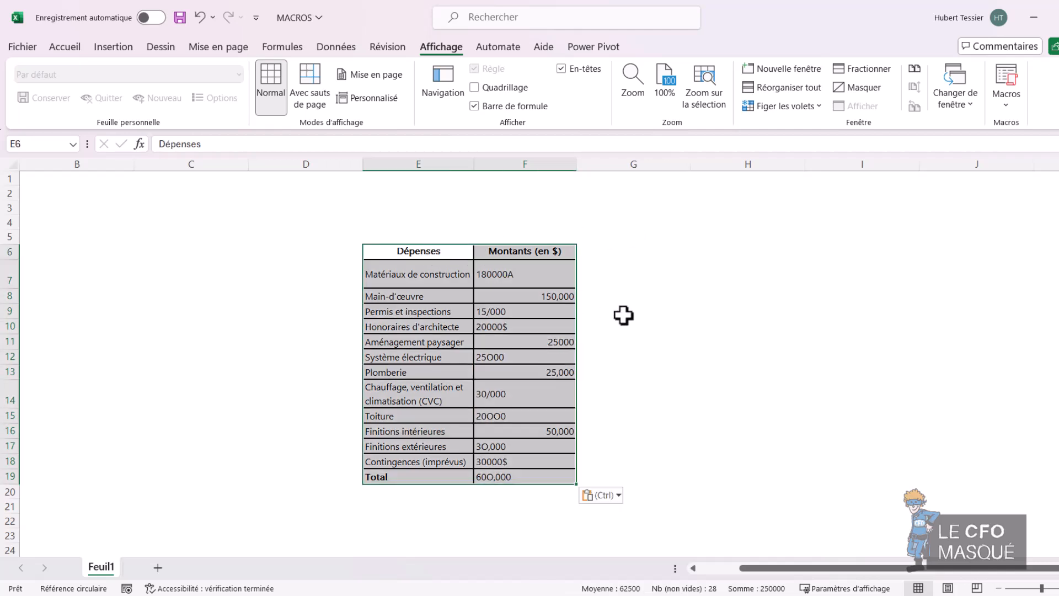
{"action": "left_click", "coordinate": [643, 310]}
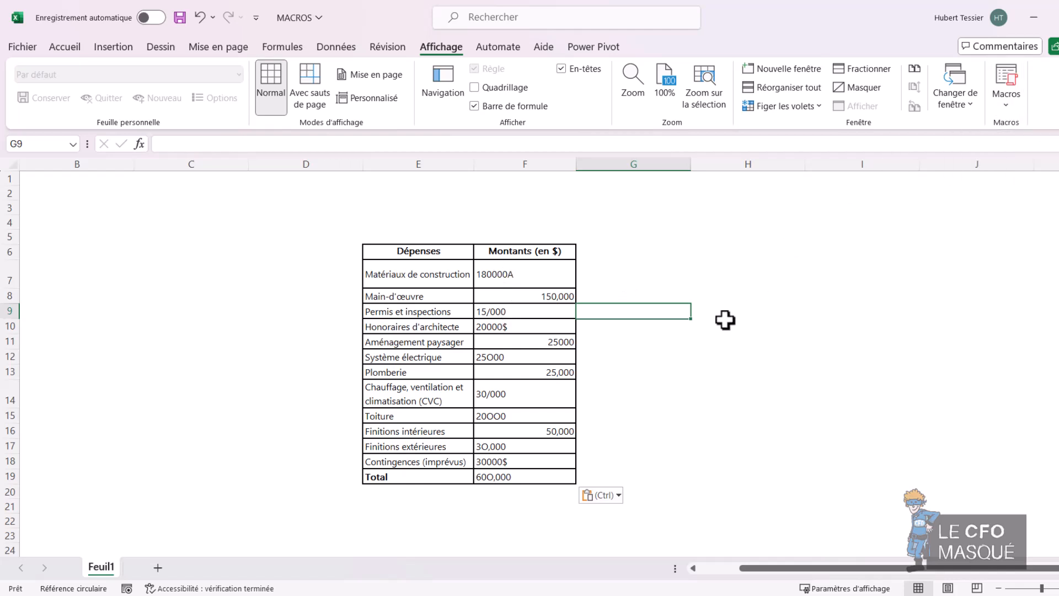
{"action": "key", "text": "ctrl+m"}
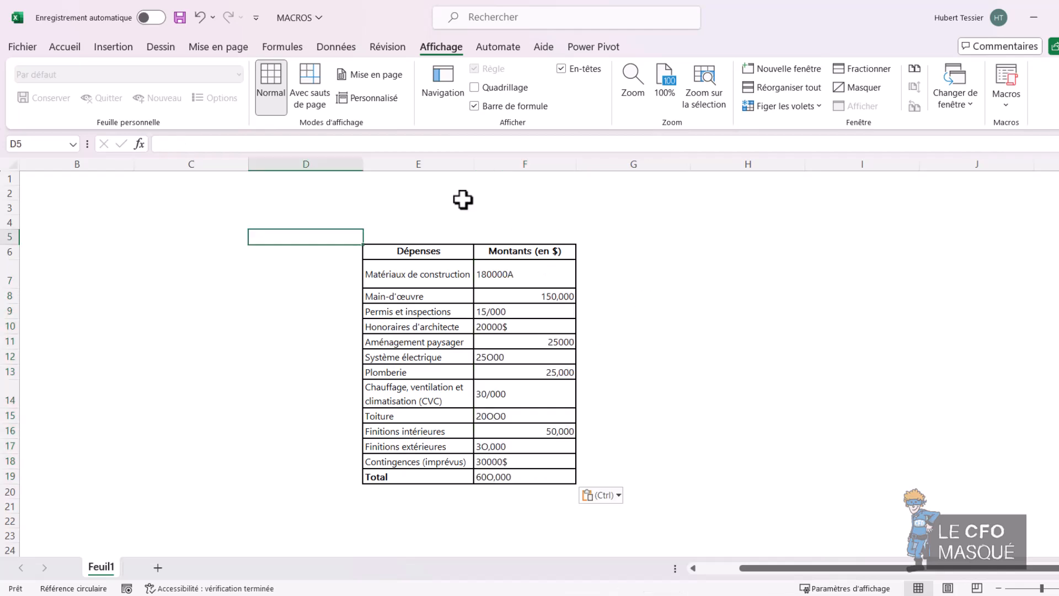
Draw a rectangle shape about 5 cm wide and 2 cm high in columns B to D, beside the expense table
{"action": "left_click", "coordinate": [110, 47]}
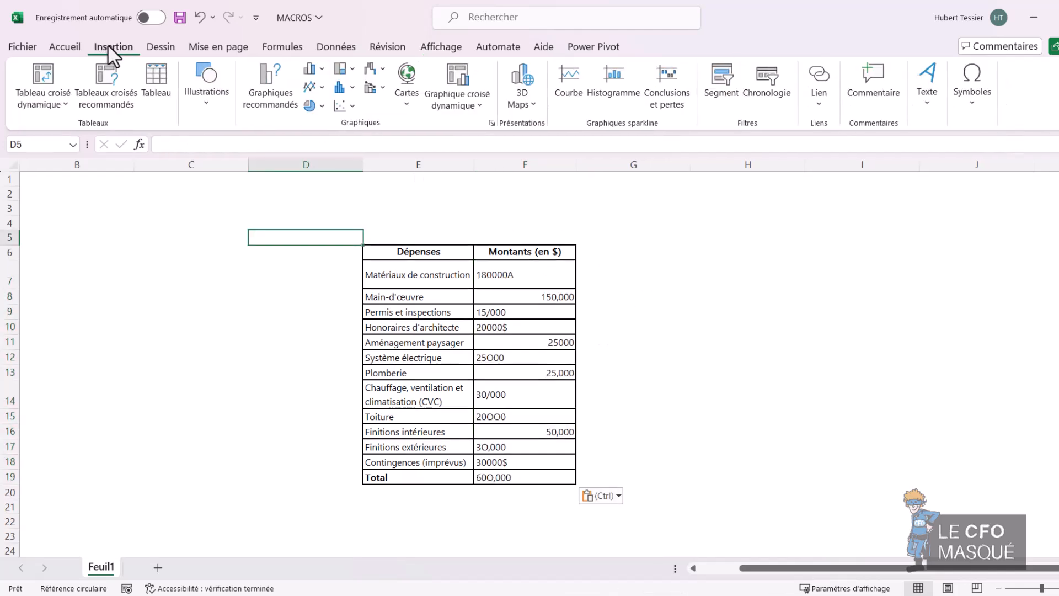
{"action": "left_click", "coordinate": [215, 97]}
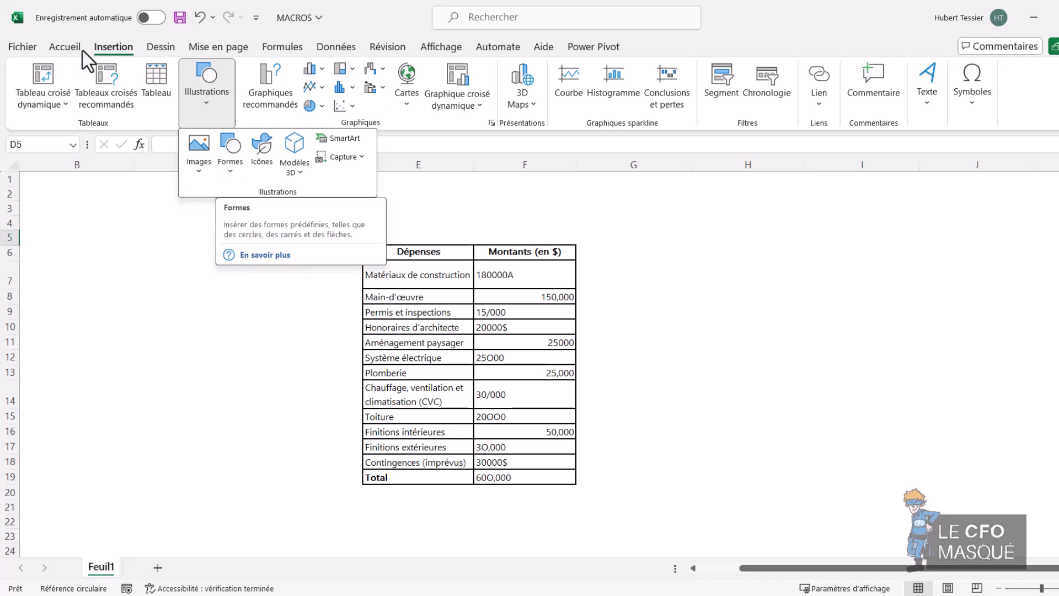
{"action": "left_click", "coordinate": [232, 156]}
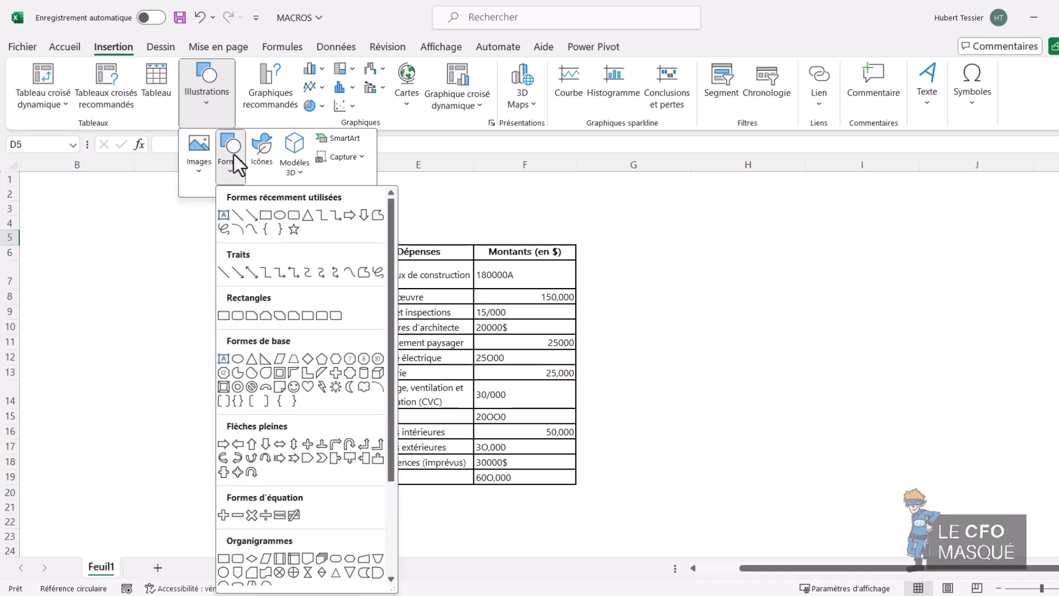
{"action": "left_click", "coordinate": [266, 219]}
{"action": "mouse_move", "coordinate": [157, 232]}
{"action": "left_mouse_down"}
{"action": "mouse_move", "coordinate": [208, 272]}
{"action": "mouse_move", "coordinate": [296, 289]}
{"action": "left_mouse_up"}
Write "ABONNEZ VOUS AU CFO MASQUÉ!!!" in the rectangle and finish editing its text
{"action": "type", "text": "AC"}
{"action": "key", "text": "BackSpace"}
{"action": "key", "text": "BackSpace"}
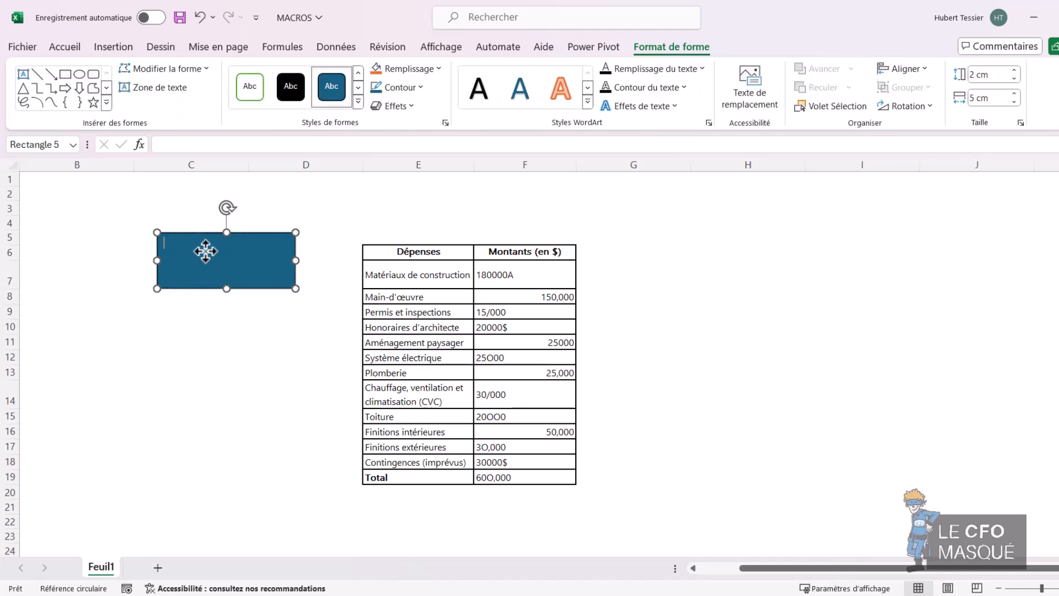
{"action": "type", "text": "ABONNEZ-VOUS AU CFO MASQU"}
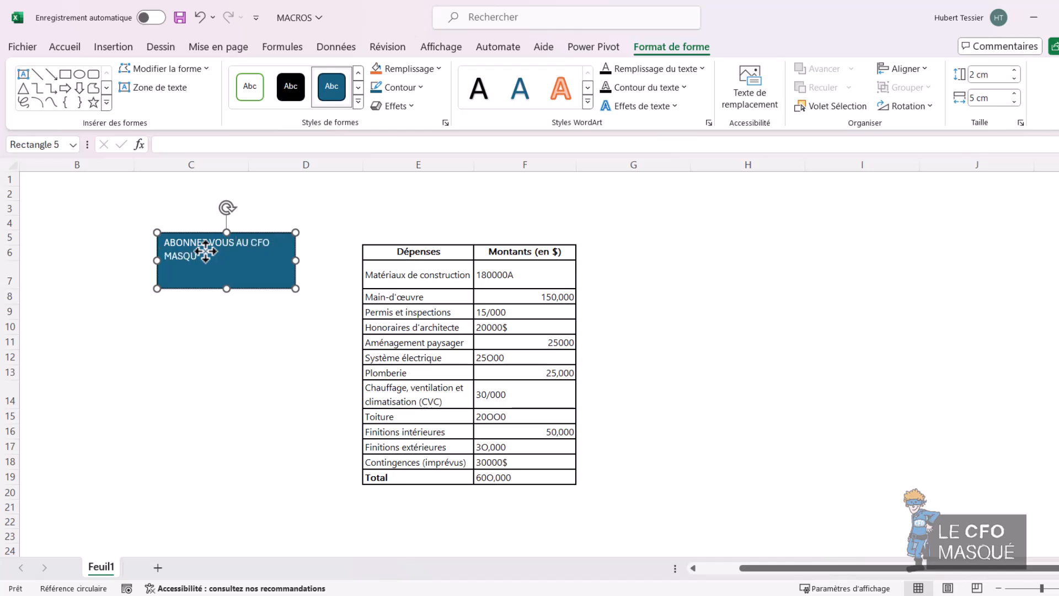
{"action": "type", "text": "É!!!"}
{"action": "key", "text": "Escape"}
{"action": "key", "text": "Escape"}
{"action": "left_click", "coordinate": [249, 272]}
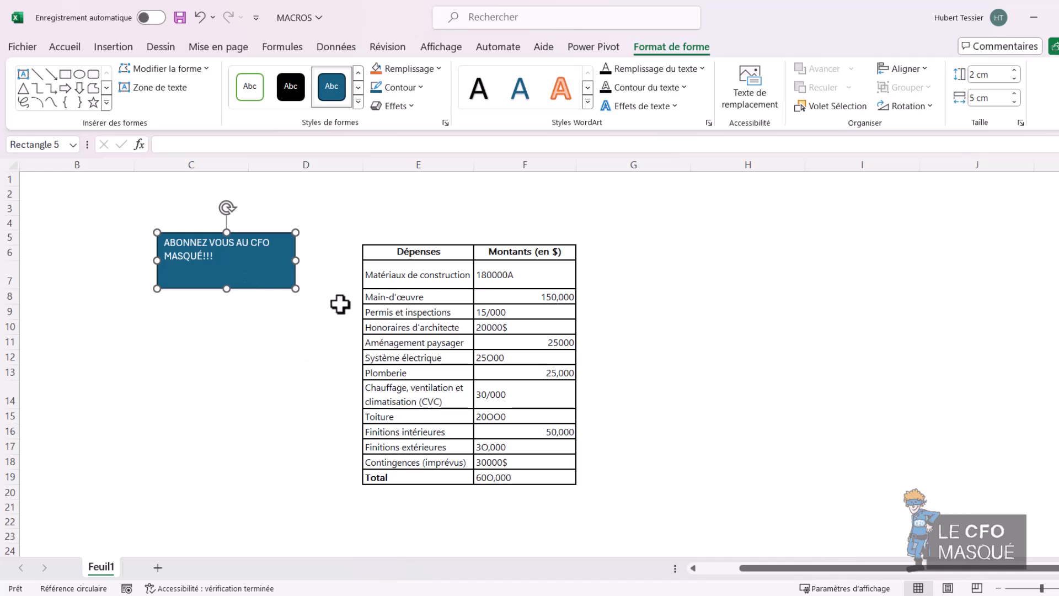
Assign the MENAGE macro to the rectangle and run it from the shape to clean the expense amounts
{"action": "right_click", "coordinate": [251, 267]}
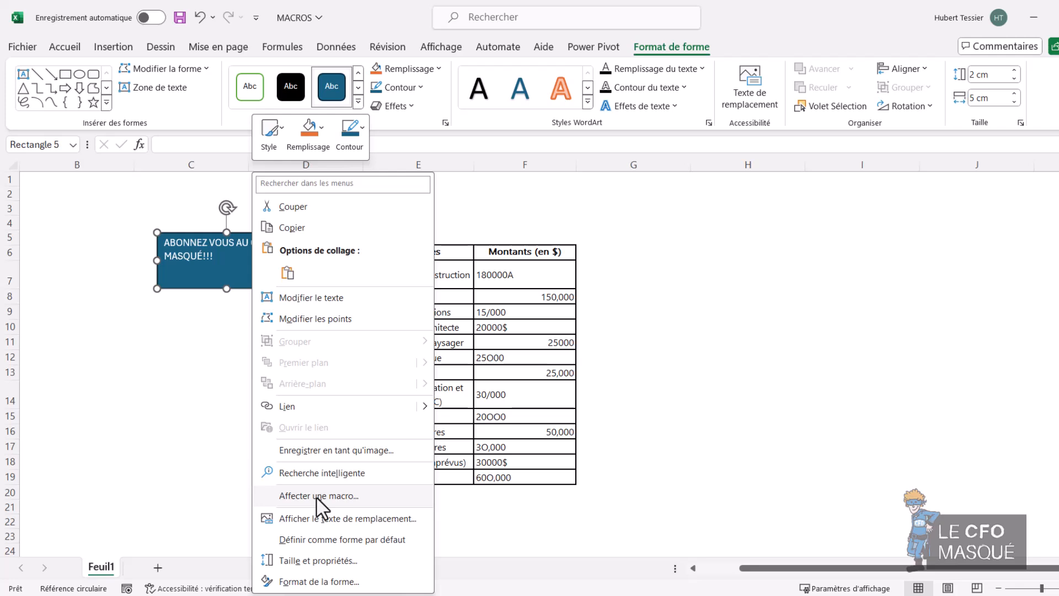
{"action": "left_click", "coordinate": [277, 496]}
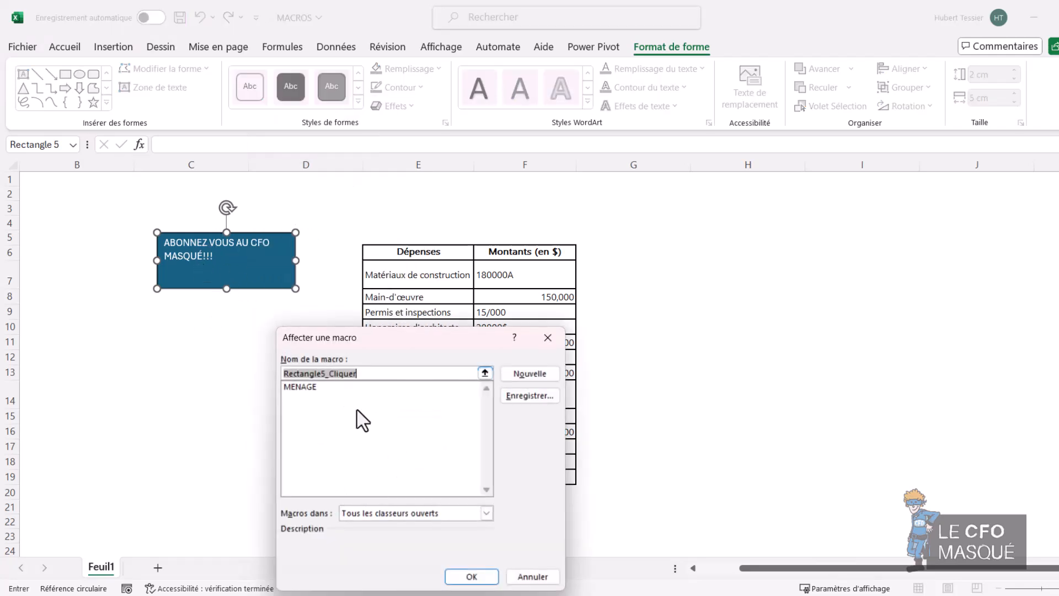
{"action": "left_click", "coordinate": [340, 388]}
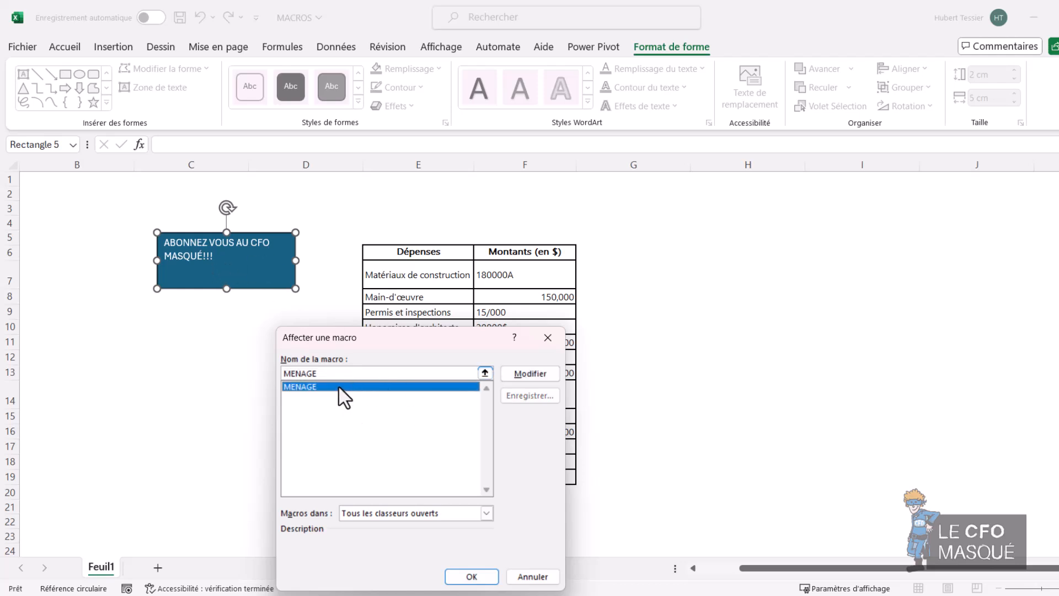
{"action": "left_click", "coordinate": [468, 576]}
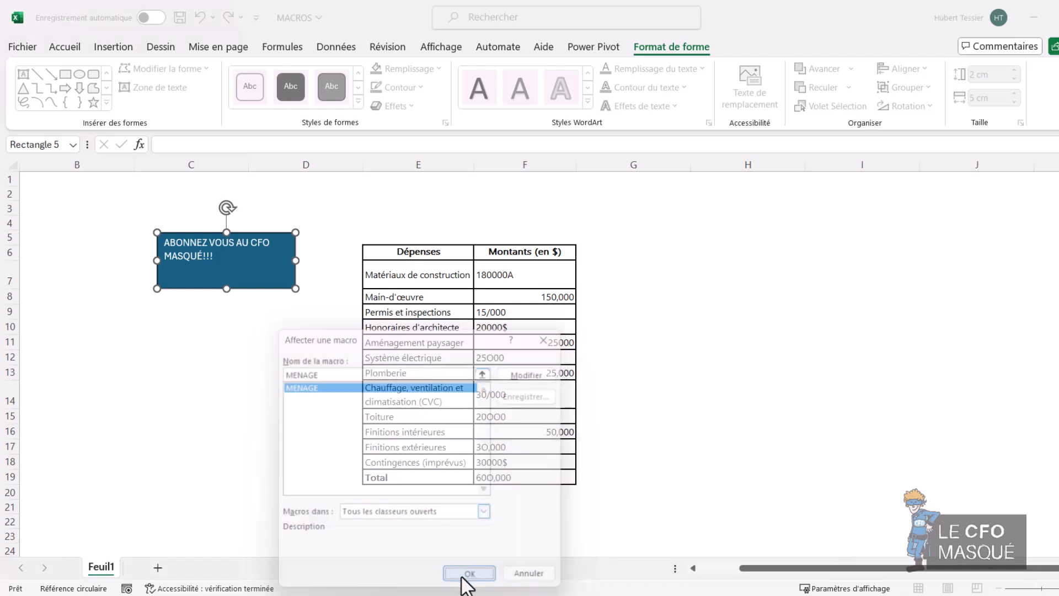
{"action": "left_click", "coordinate": [272, 403]}
{"action": "left_click", "coordinate": [253, 257]}
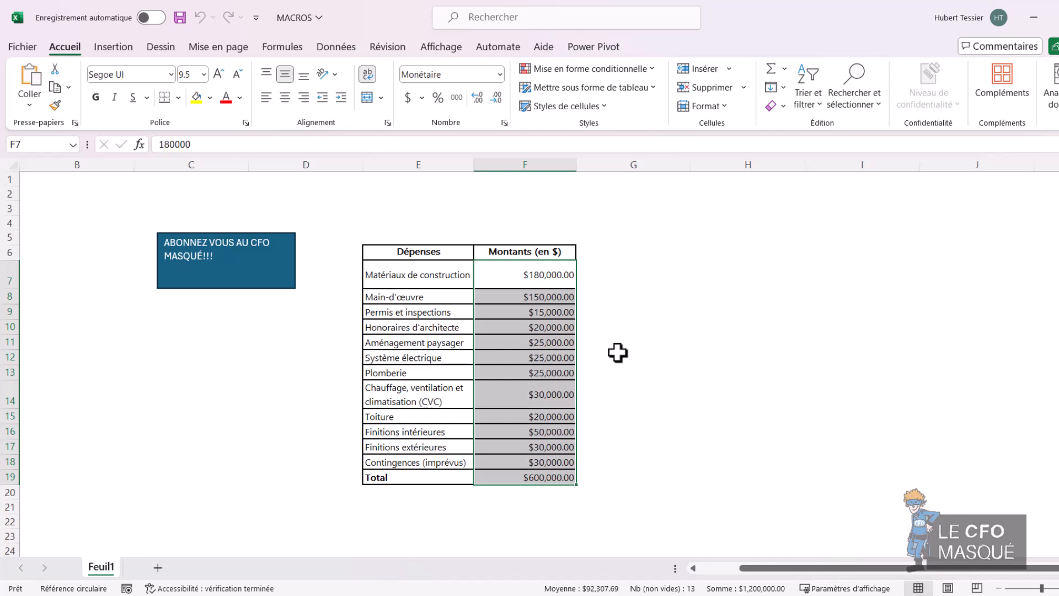